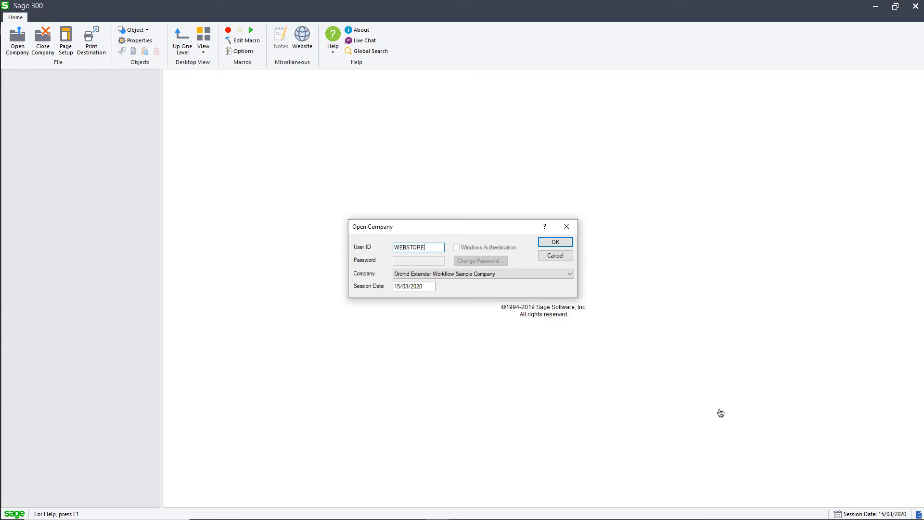
# Open the Orchid Extender Workflow Sample Company as WEBSTORE and enter a Coastal Electric Company order for 10 of item A1-103/0
pyautogui.press('Return')
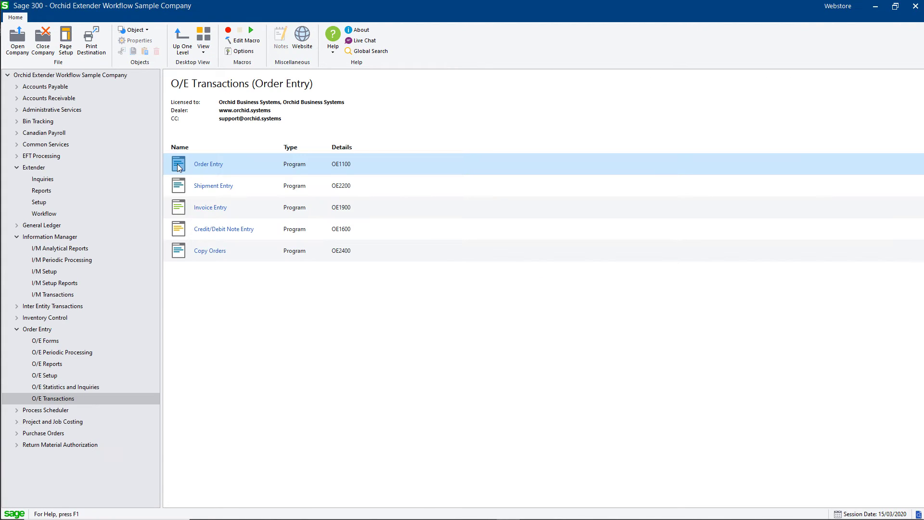
pyautogui.doubleClick(178, 165)
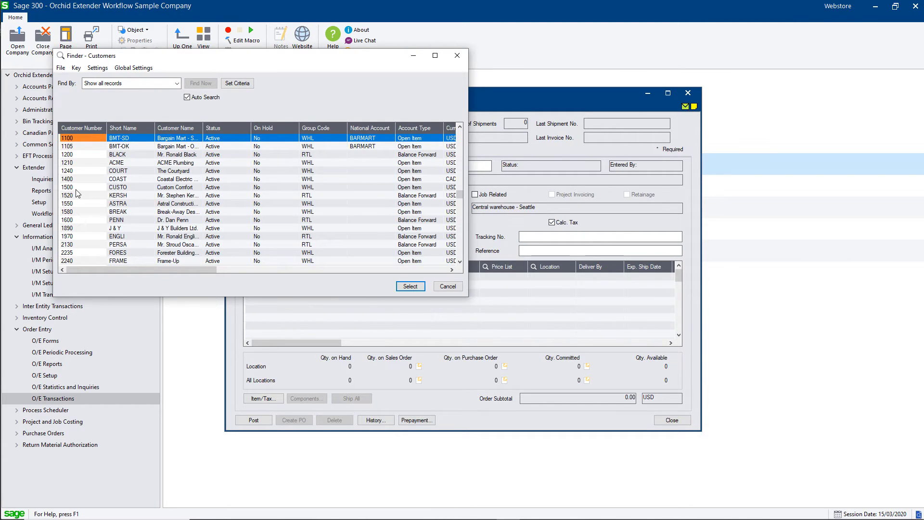
pyautogui.doubleClick(67, 179)
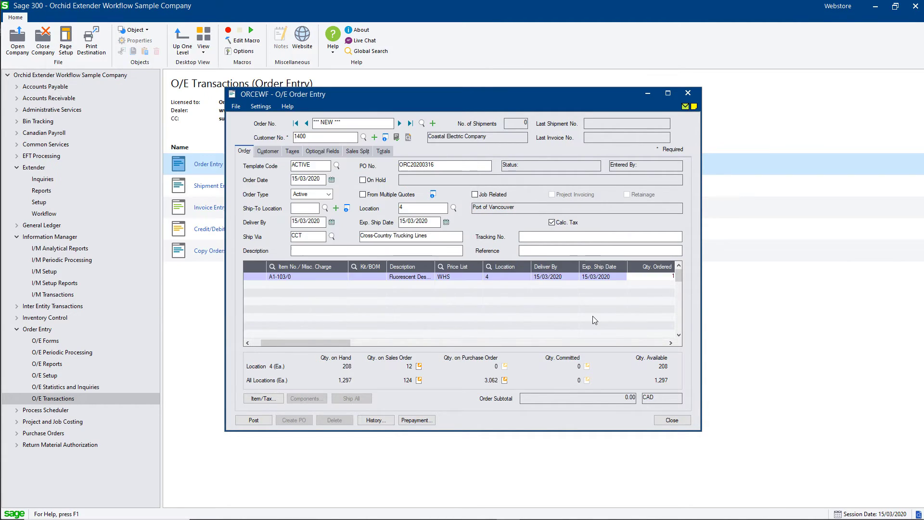
pyautogui.press('Tab')
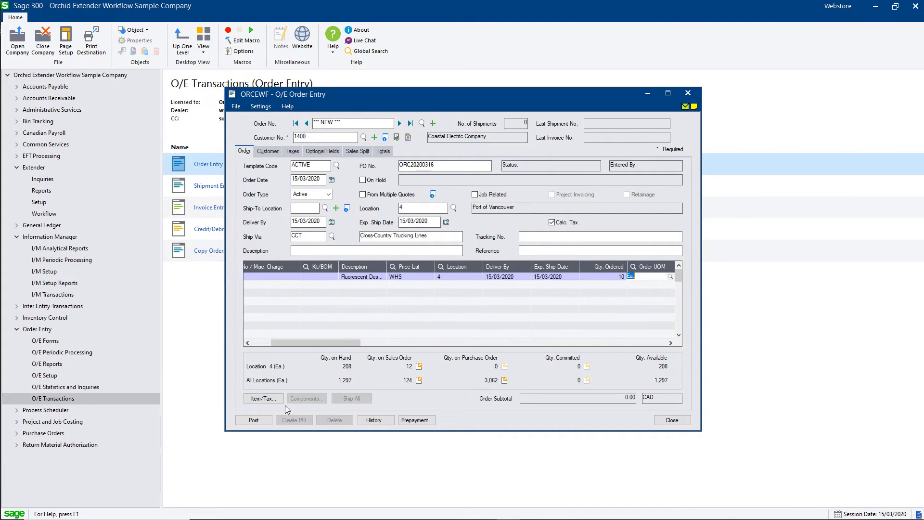
# Post the order, dismiss the on-hold message, decline printing the confirmation, and move Order Entry beside its note
pyautogui.click(241, 421)
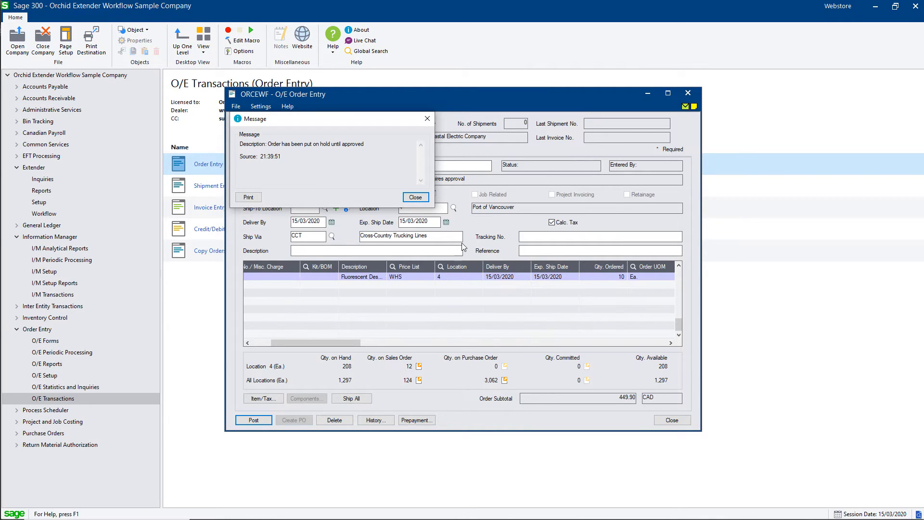
pyautogui.click(416, 198)
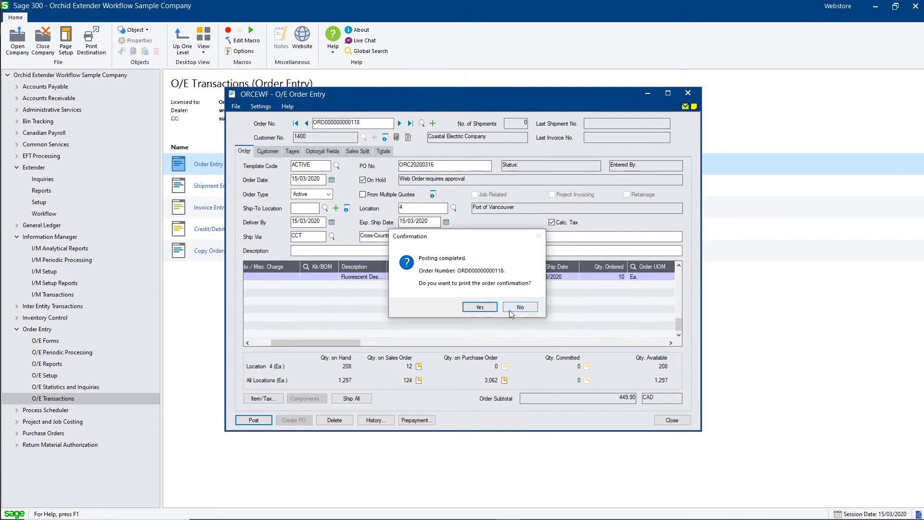
pyautogui.click(512, 313)
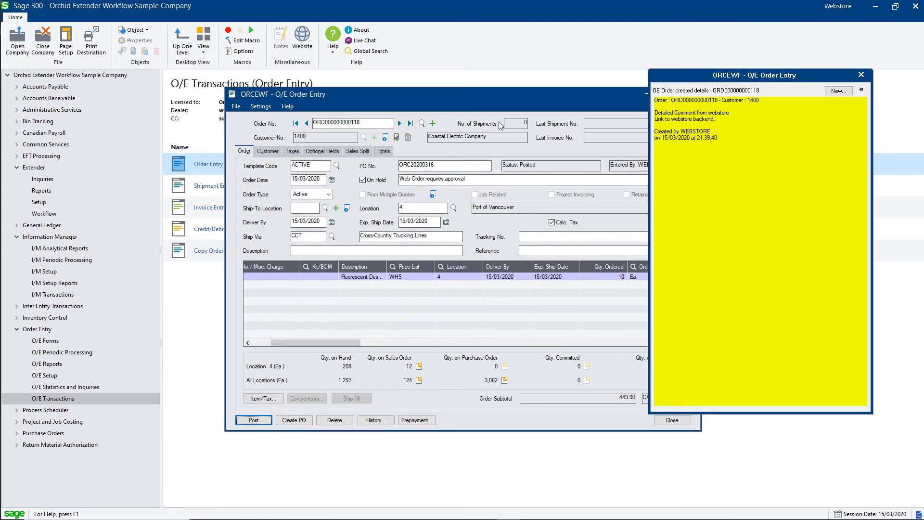
pyautogui.moveTo(530, 94); pyautogui.dragTo(475, 75)
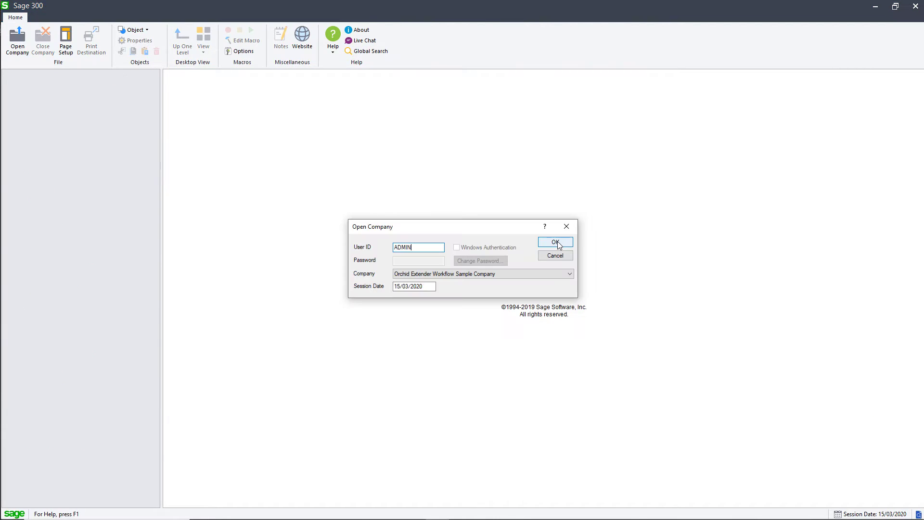
# Open the sample company as ADMIN, filter the Extender Log to entries with User ID WEBSTORE, and close the log after viewing
pyautogui.click(555, 242)
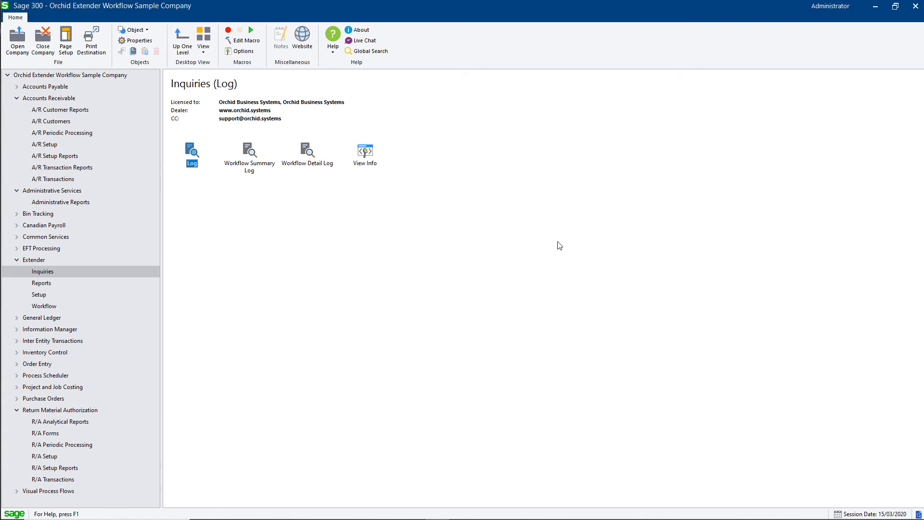
pyautogui.doubleClick(190, 150)
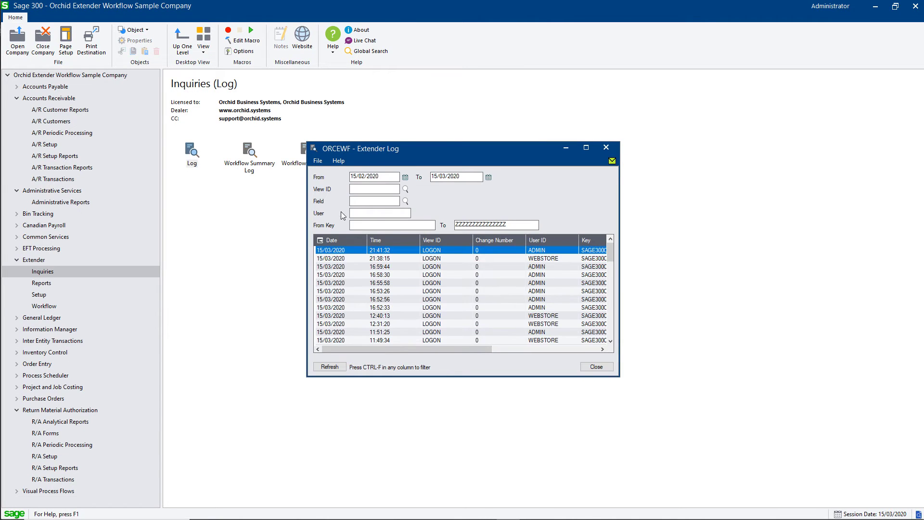
pyautogui.rightClick(538, 259)
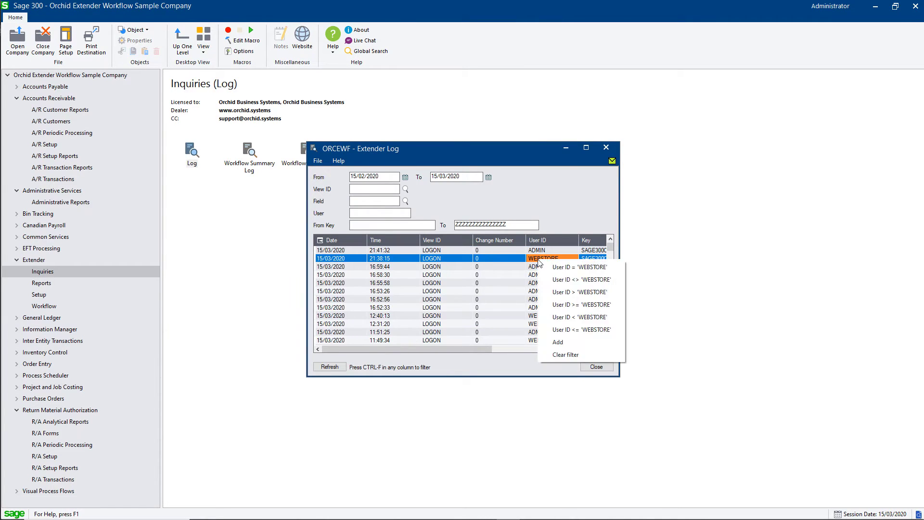
pyautogui.click(562, 267)
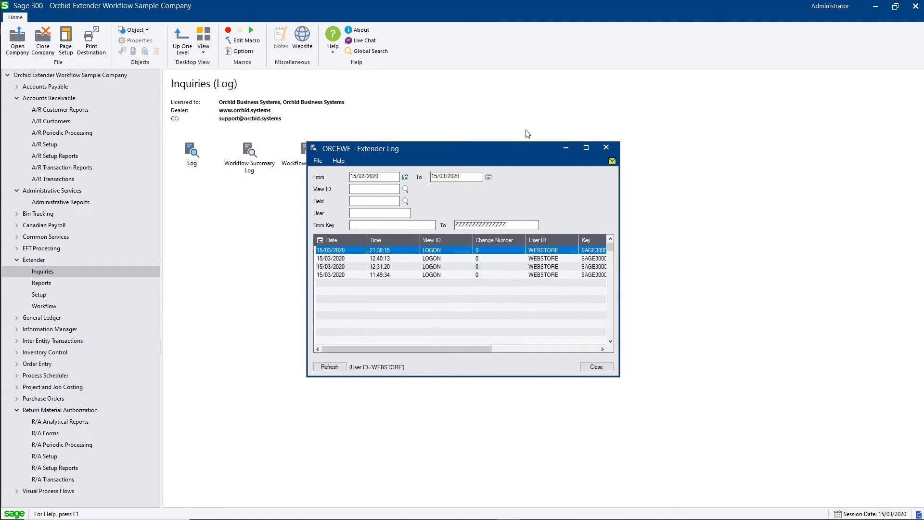
pyautogui.moveTo(620, 250); pyautogui.dragTo(864, 320)
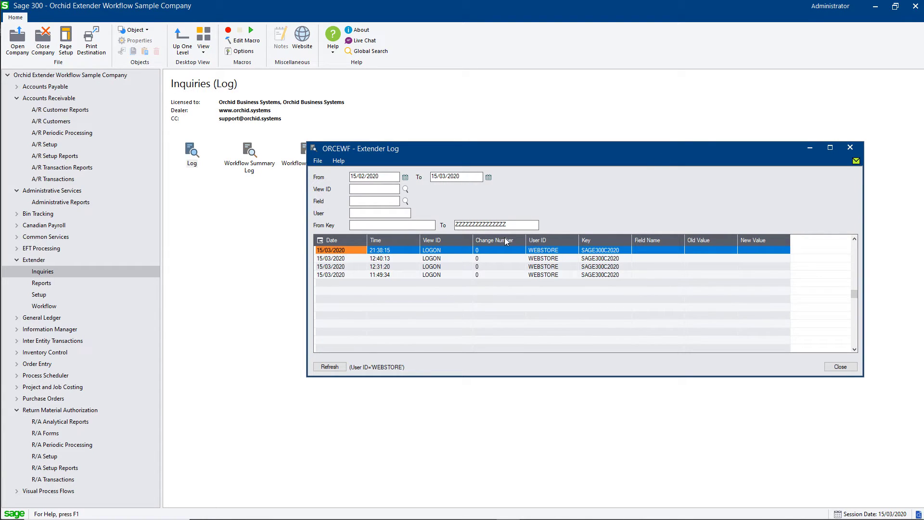
pyautogui.click(315, 151)
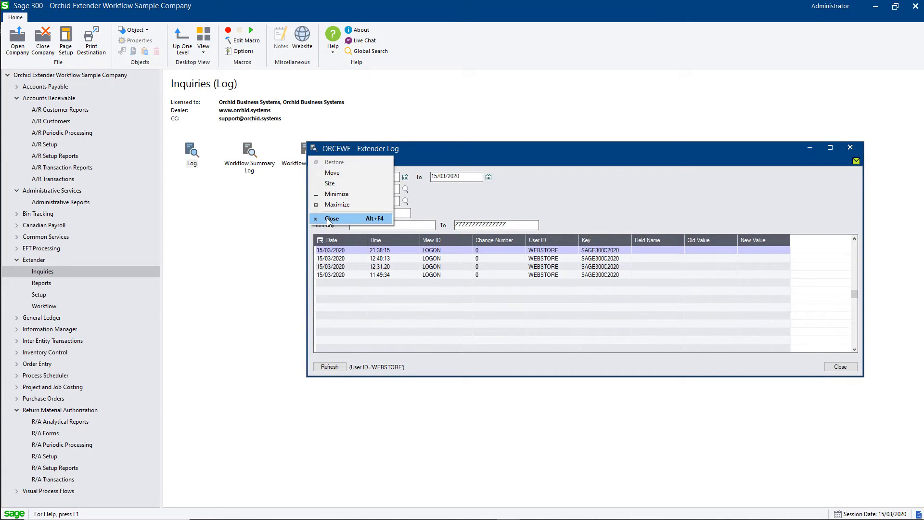
pyautogui.click(328, 219)
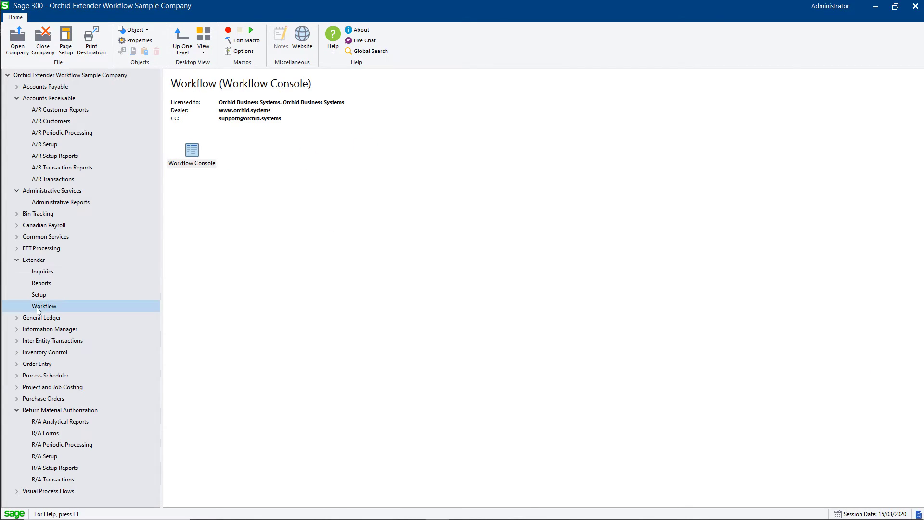
# Open the Workflow Console, widen its Description column, and drill down from the latest web order's workflow to its O/E order
pyautogui.doubleClick(192, 152)
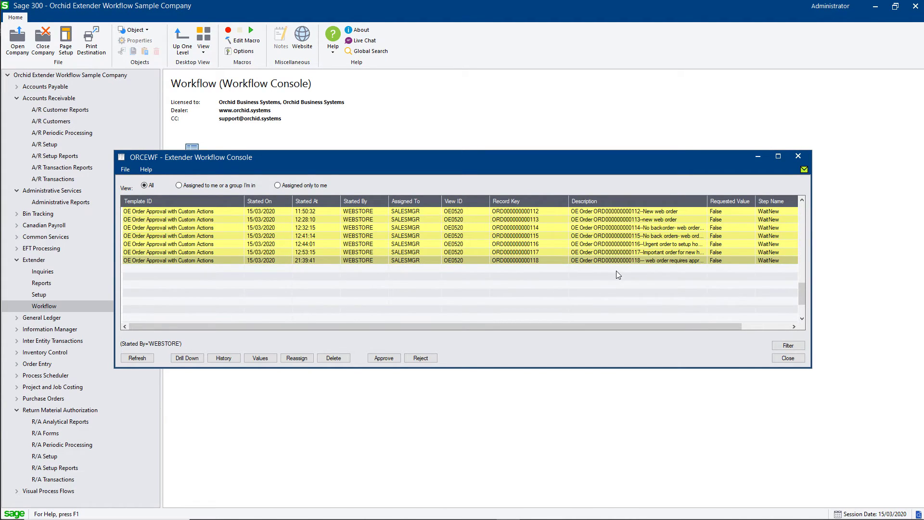
pyautogui.moveTo(707, 201); pyautogui.dragTo(744, 202)
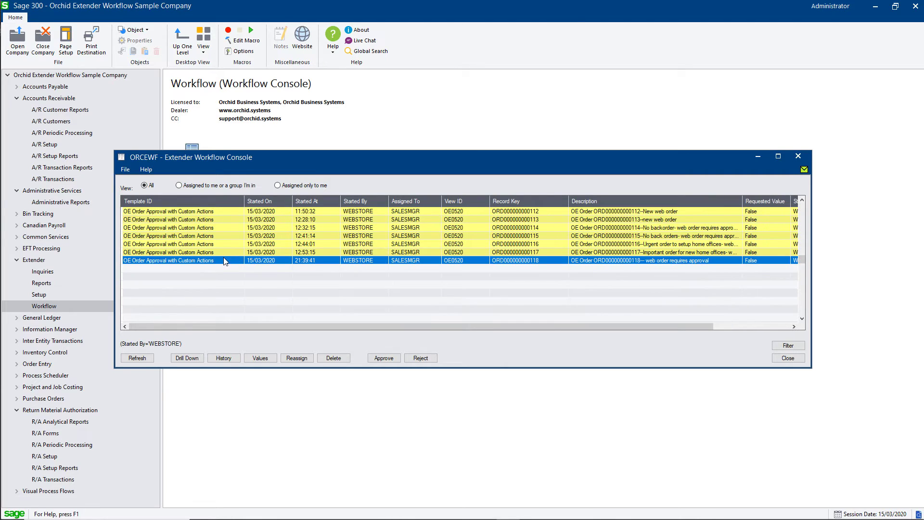
pyautogui.click(191, 358)
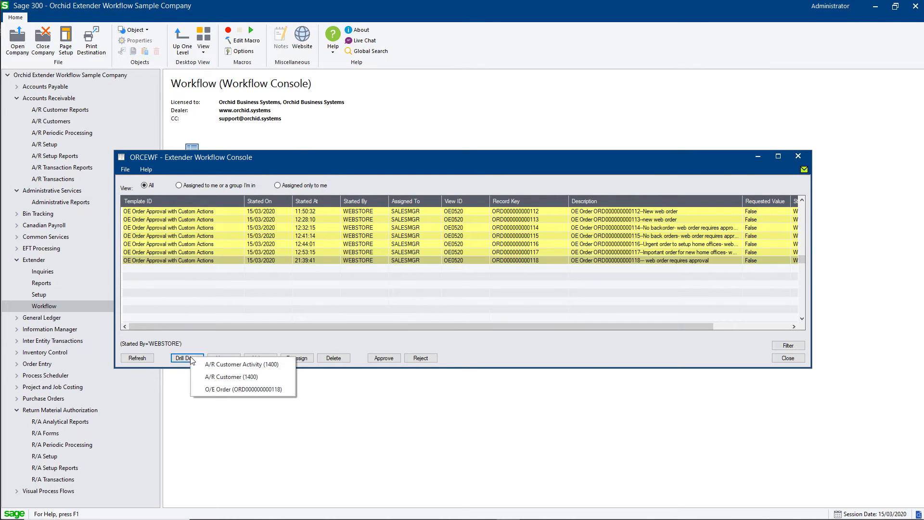
pyautogui.click(208, 389)
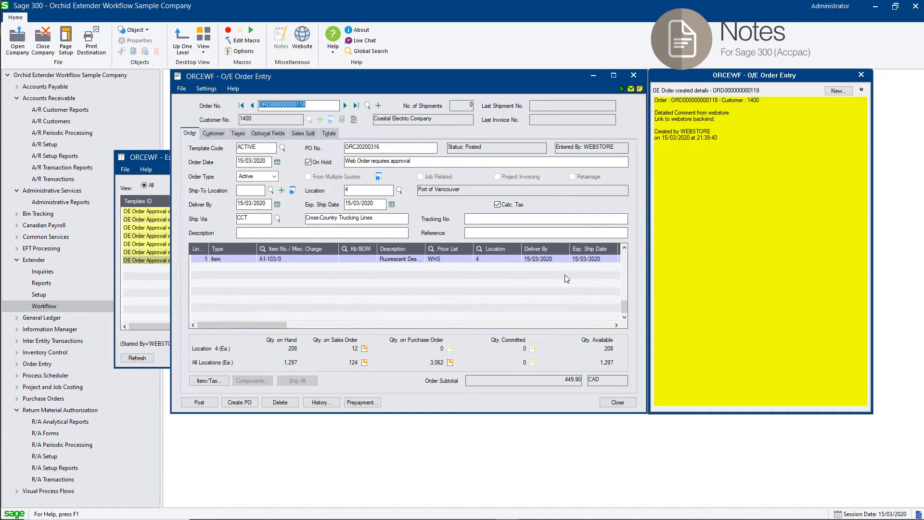
# Start a new order in Order Entry and enter the customer's number to view the linked LinkedIn profile note
pyautogui.click(378, 105)
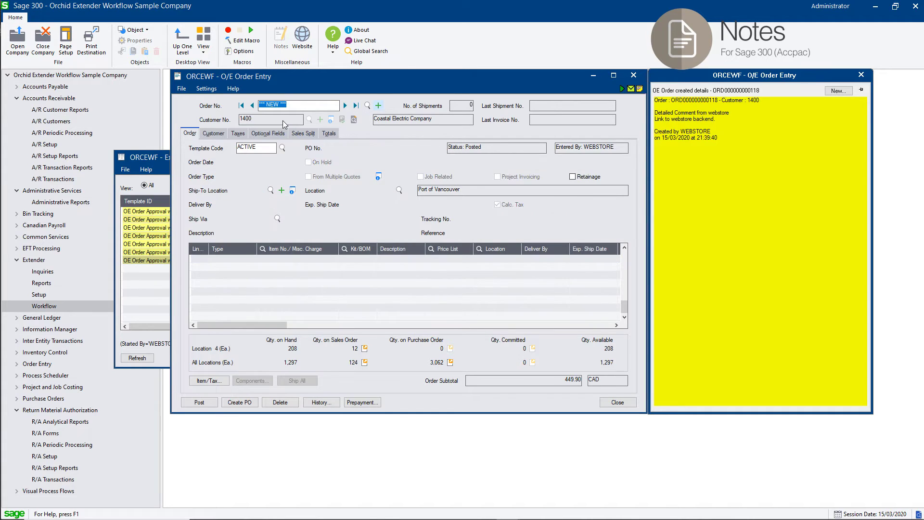
pyautogui.click(284, 121)
pyautogui.write('1200')
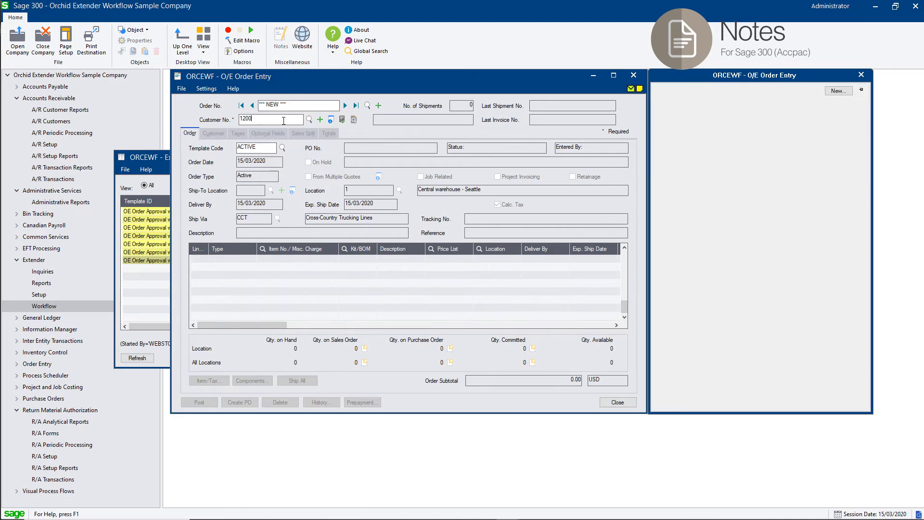
pyautogui.press('Tab')
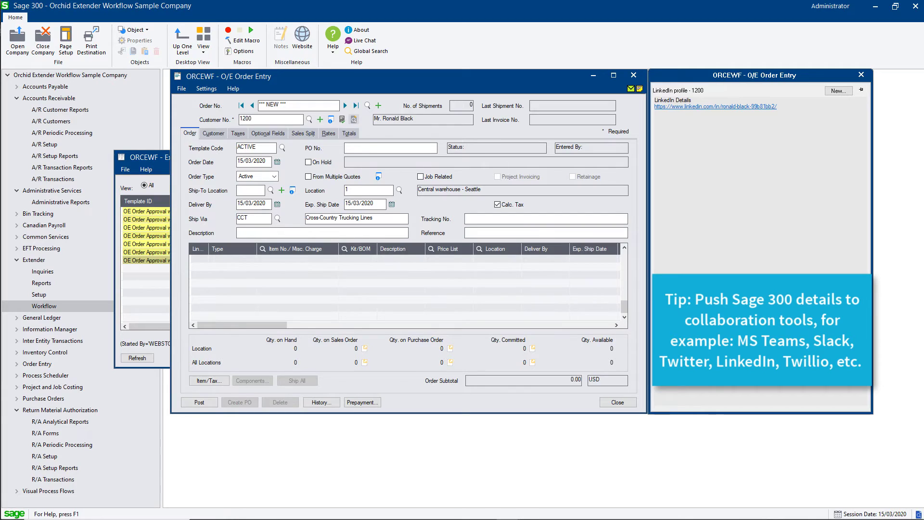
# Switch to Microsoft Teams, close the overlapping note window, and check the latest approval post in the Sample Company Web orders channel
pyautogui.moveTo(233, 518)
pyautogui.moveTo(272, 516)
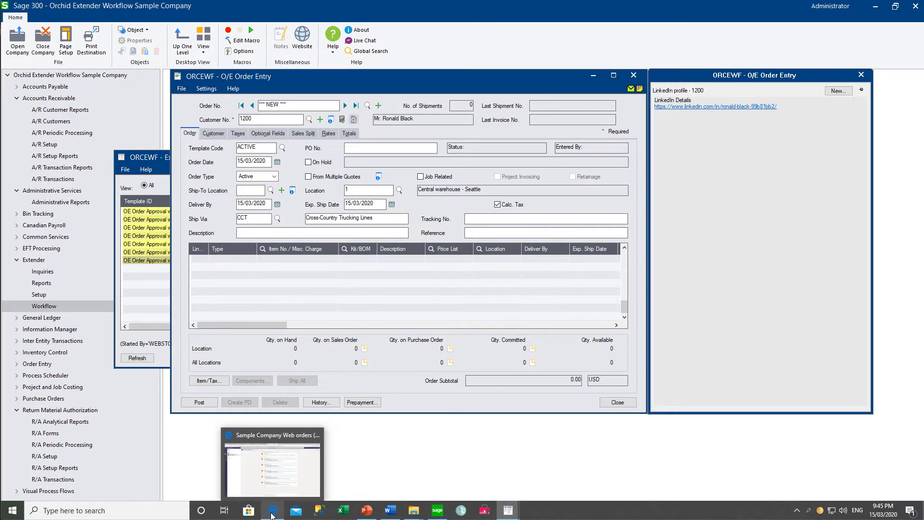
pyautogui.click(272, 514)
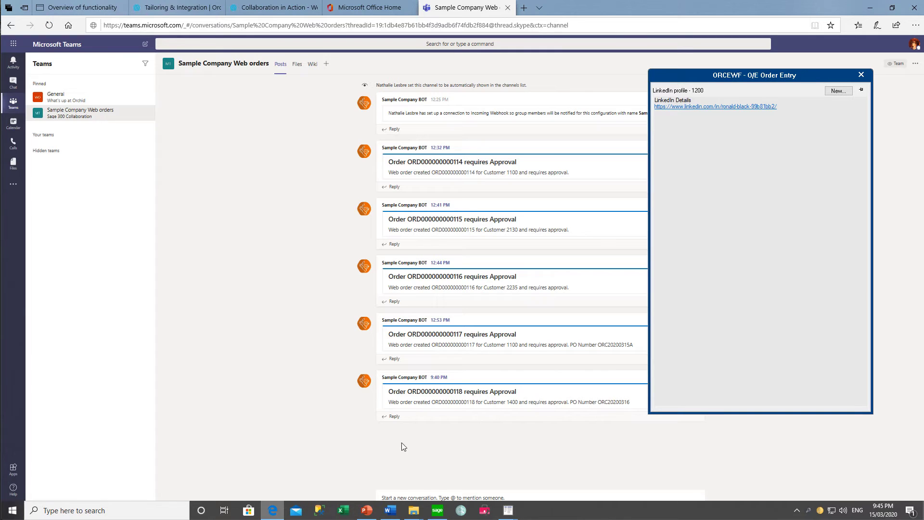
pyautogui.click(861, 75)
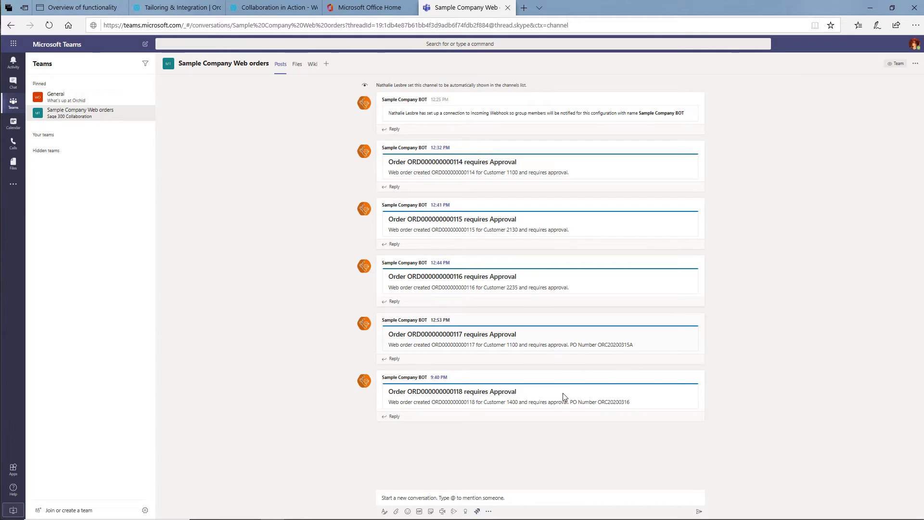
pyautogui.moveTo(564, 396)
# Return to the Sage 300 Workflow Console and open the OE Order Approval with Custom Actions template from the latest web order's workflow
pyautogui.moveTo(419, 517)
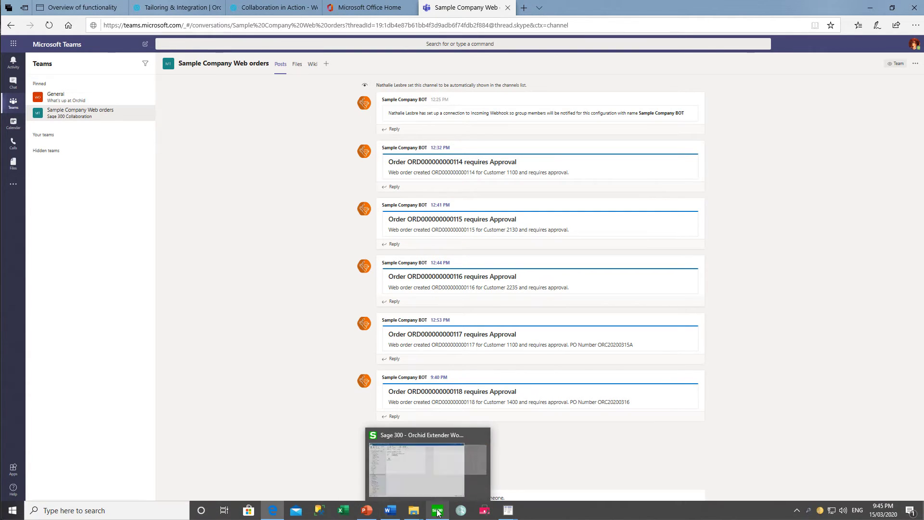
pyautogui.click(442, 486)
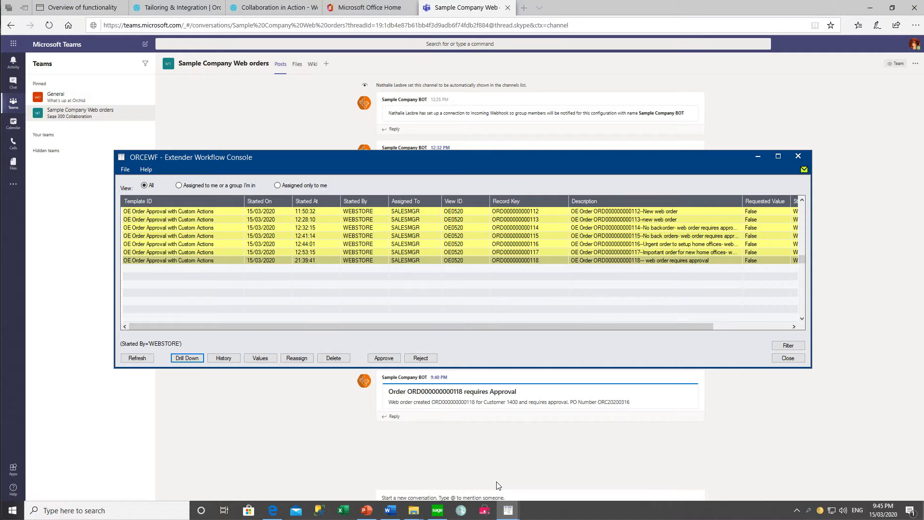
pyautogui.doubleClick(162, 263)
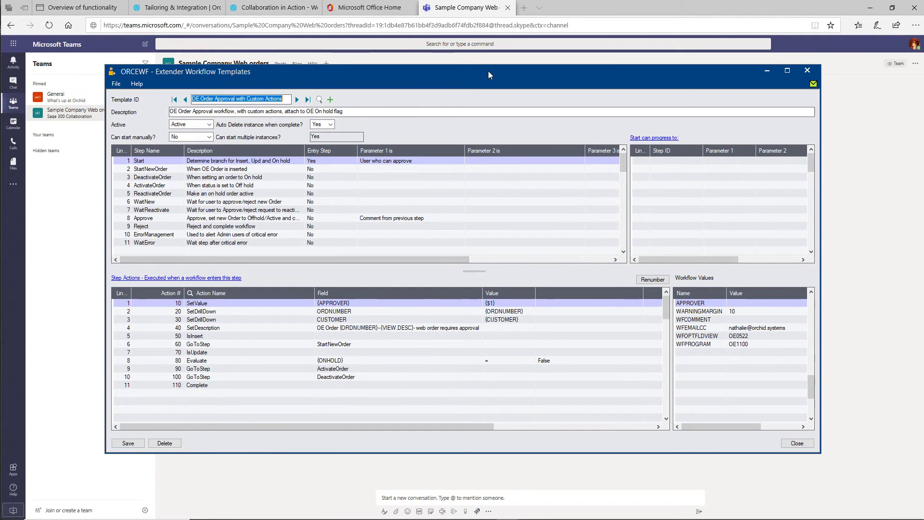
pyautogui.moveTo(488, 71); pyautogui.dragTo(390, 44)
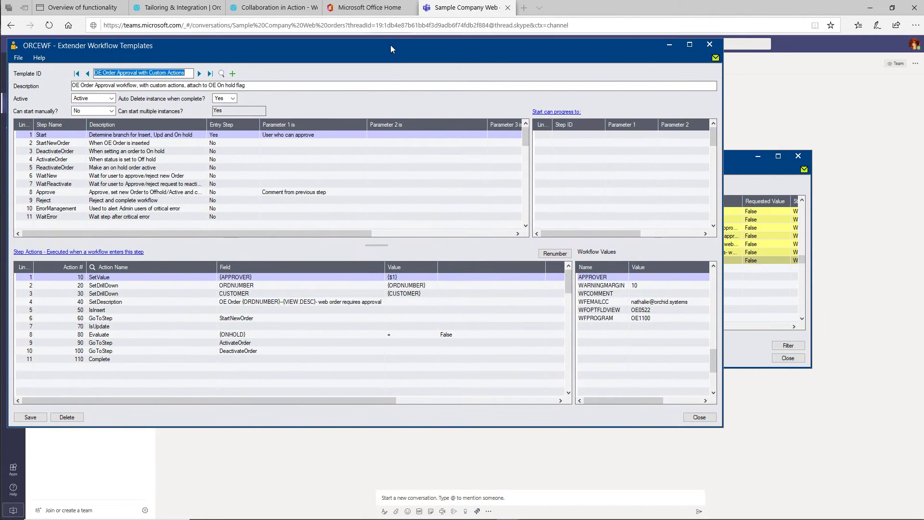
# Examine the StartNewOrder step's ORCHID.TEAMS.Workflow.AddTeamsCard action and its title and message parameters
pyautogui.click(91, 143)
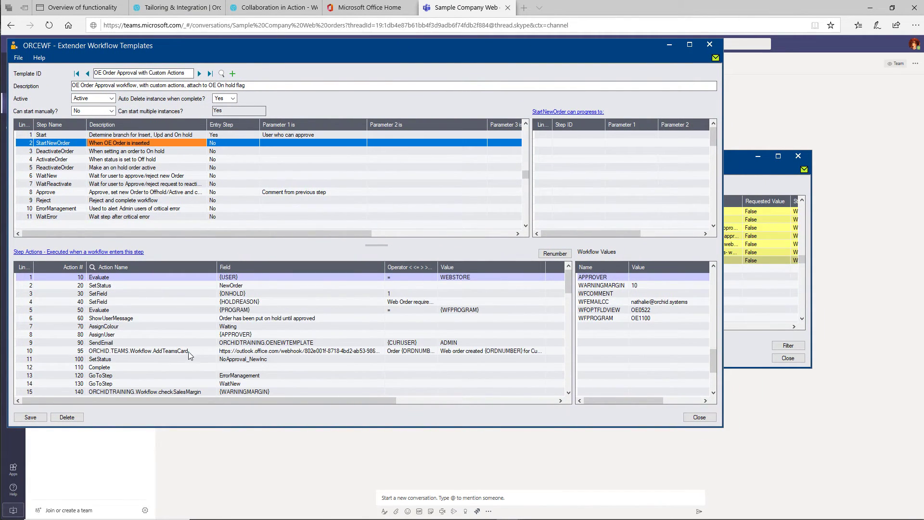
pyautogui.click(187, 350)
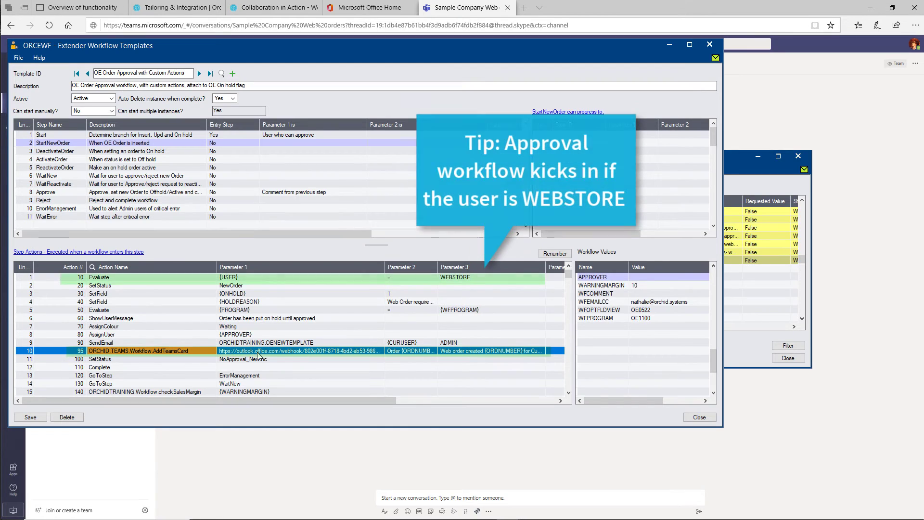
pyautogui.click(410, 352)
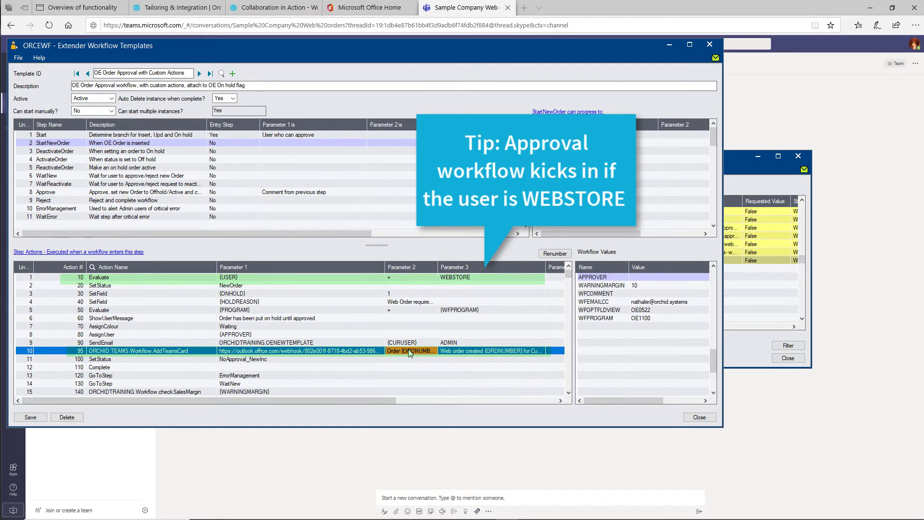
pyautogui.click(471, 354)
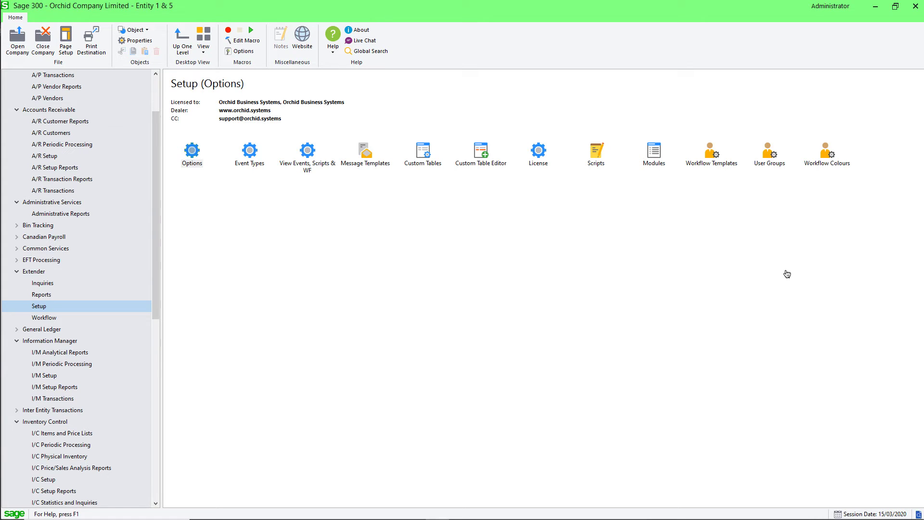
# Open the Extender event types setup and load the VENDORINTEGRATION event
pyautogui.click(249, 152)
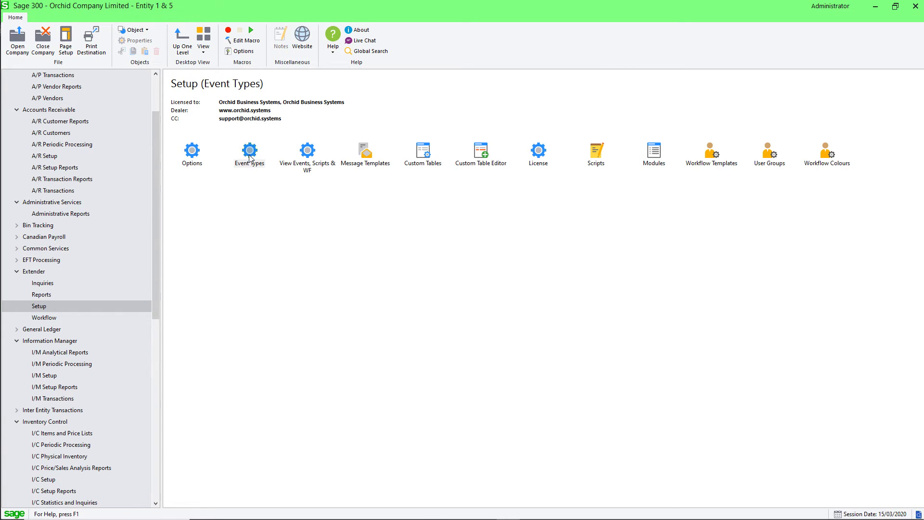
pyautogui.doubleClick(249, 156)
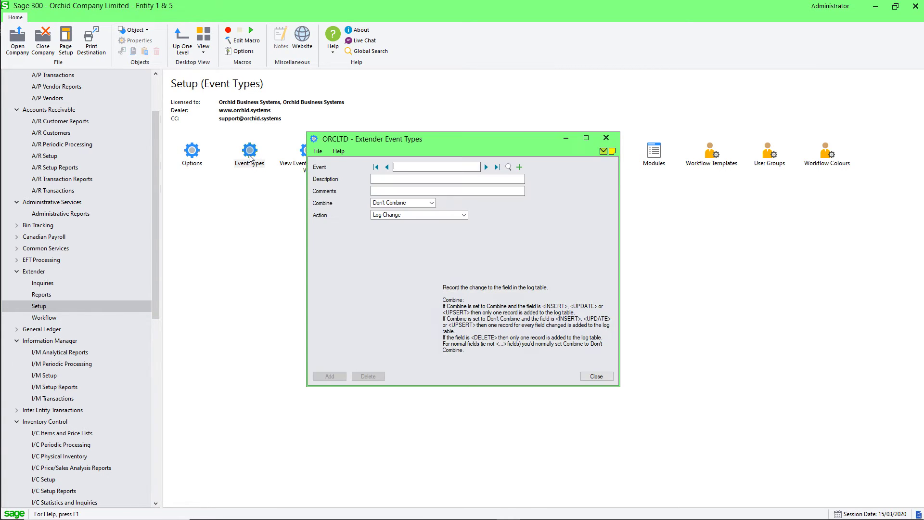
pyautogui.click(509, 166)
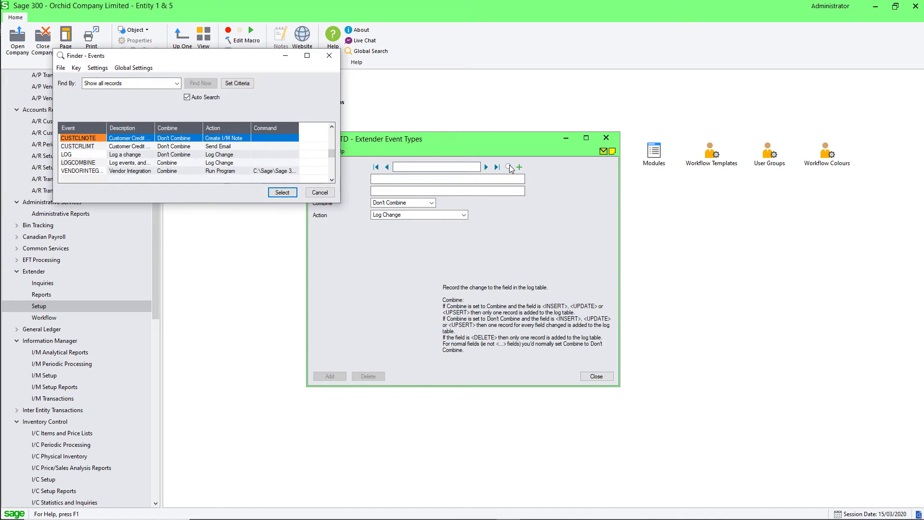
pyautogui.doubleClick(93, 172)
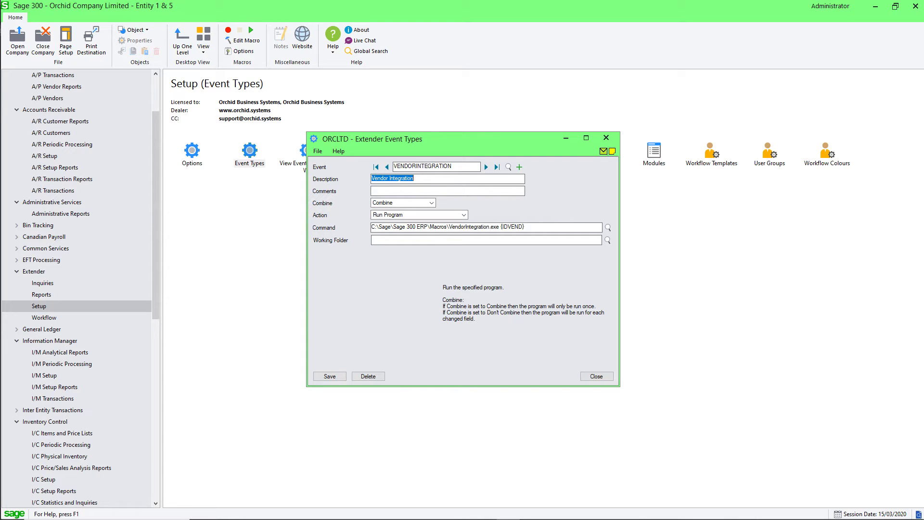
# Open the Extender view events for the AP0015 Vendors view and insert a line for the AMTCRLIMT field below CODESTTE
pyautogui.moveTo(447, 140); pyautogui.dragTo(326, 201)
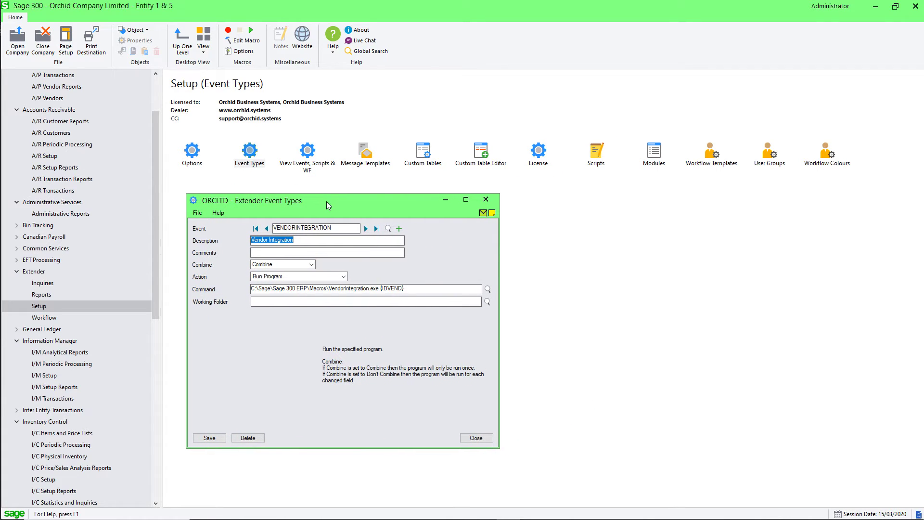
pyautogui.click(308, 154)
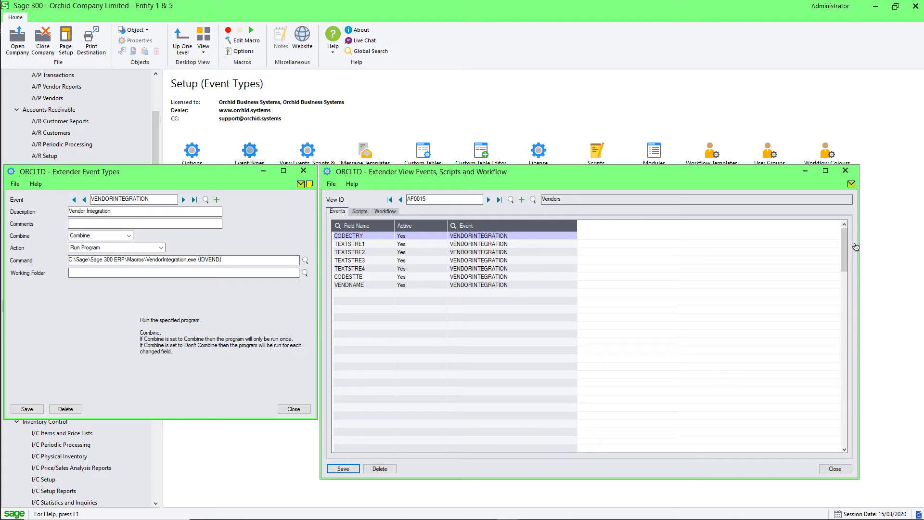
pyautogui.scroll(-3, 421, 268)
pyautogui.click(377, 277)
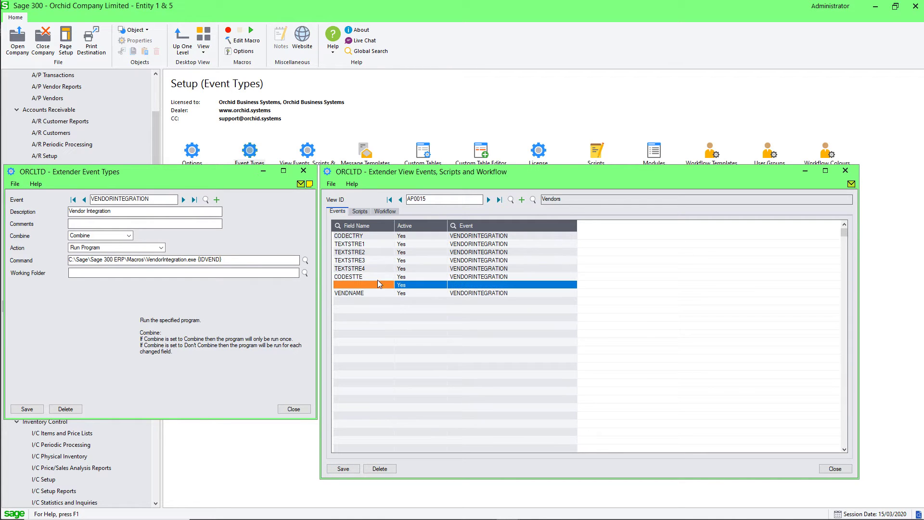
pyautogui.press('Insert')
pyautogui.click(390, 285)
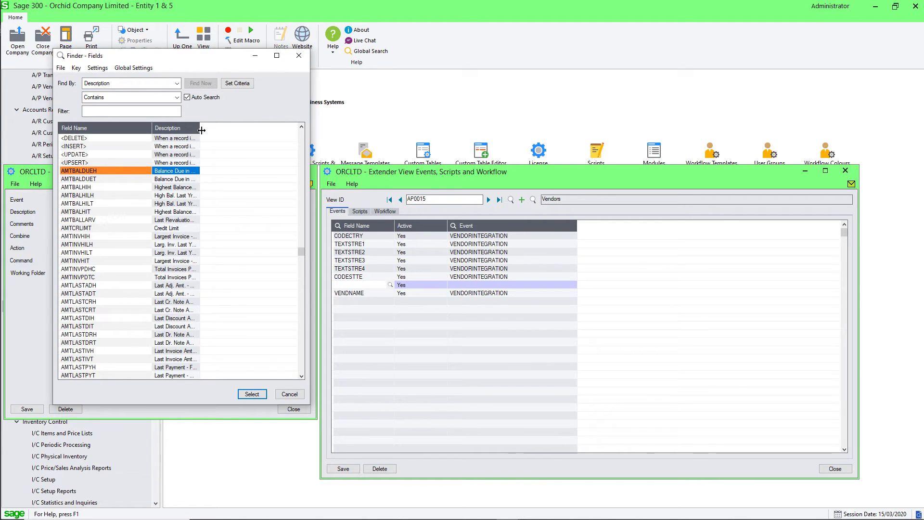
pyautogui.moveTo(201, 129); pyautogui.dragTo(249, 132)
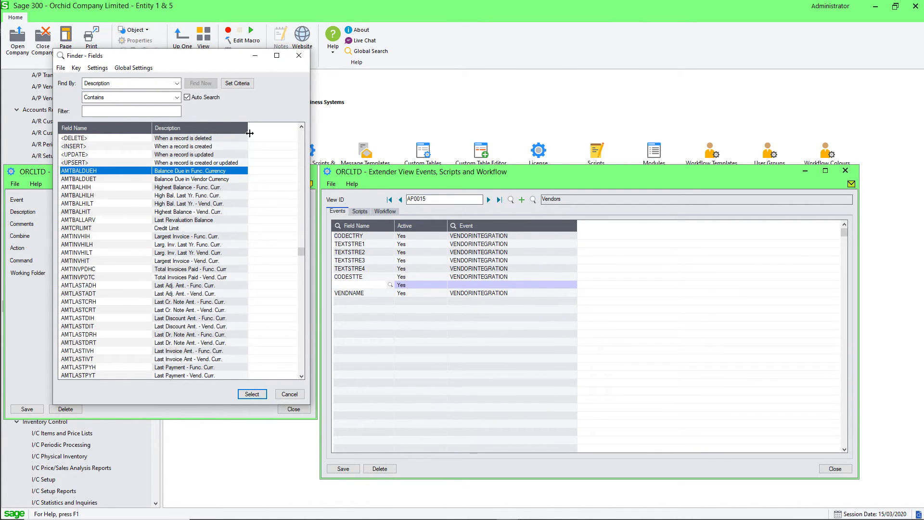
pyautogui.doubleClick(86, 229)
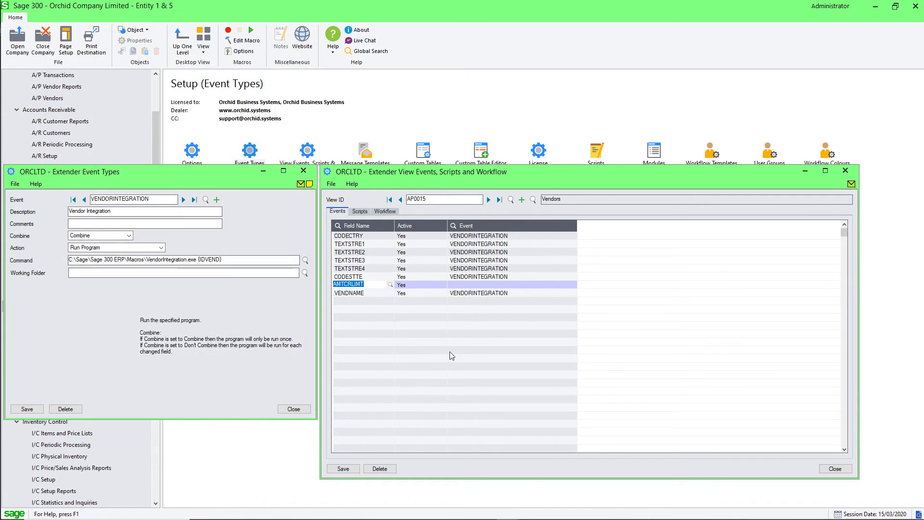
# Assign the VENDORINTEGRATION event to the AMTCRLIMT field line
pyautogui.click(471, 284)
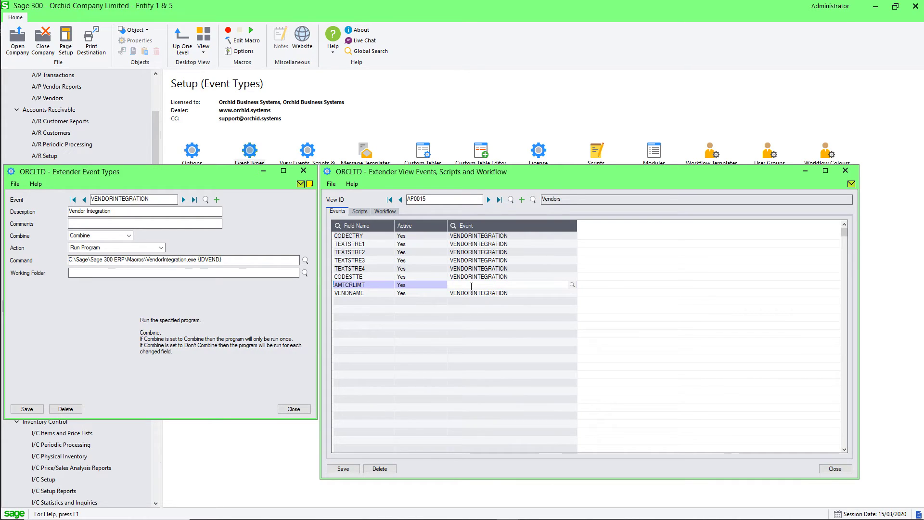
pyautogui.write('VENDORINTEGRATION')
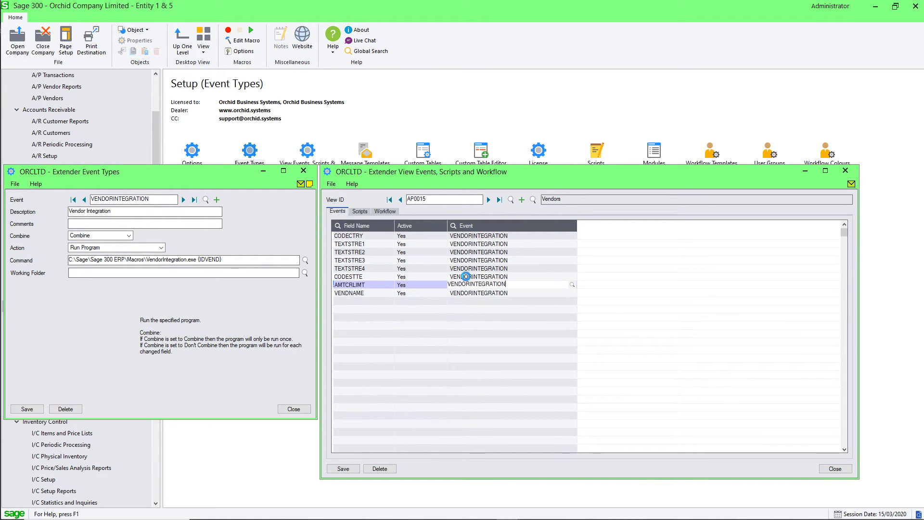
pyautogui.press('Return')
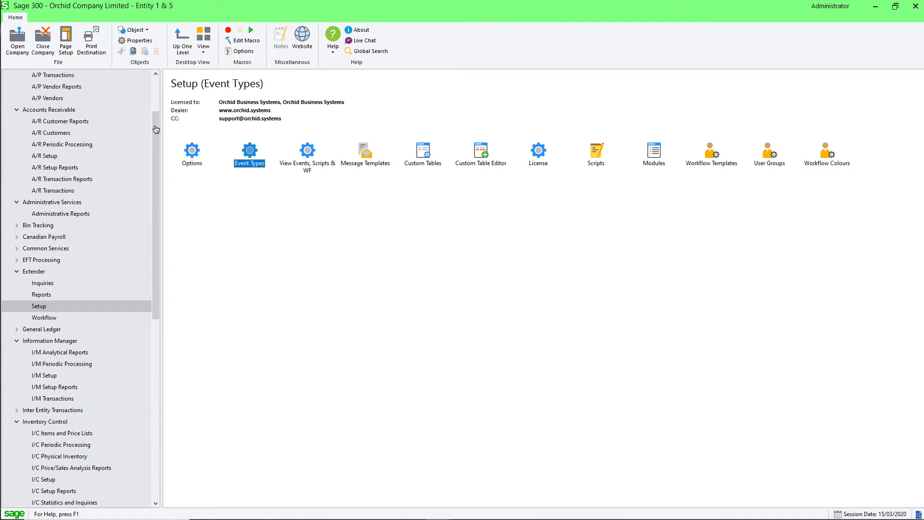
# Open Import AP Invoices from the A/P transactions and choose ORC2-juneAPInvoice.txt in C:\Temp\APImport as the import file
pyautogui.moveTo(156, 129); pyautogui.dragTo(157, 109)
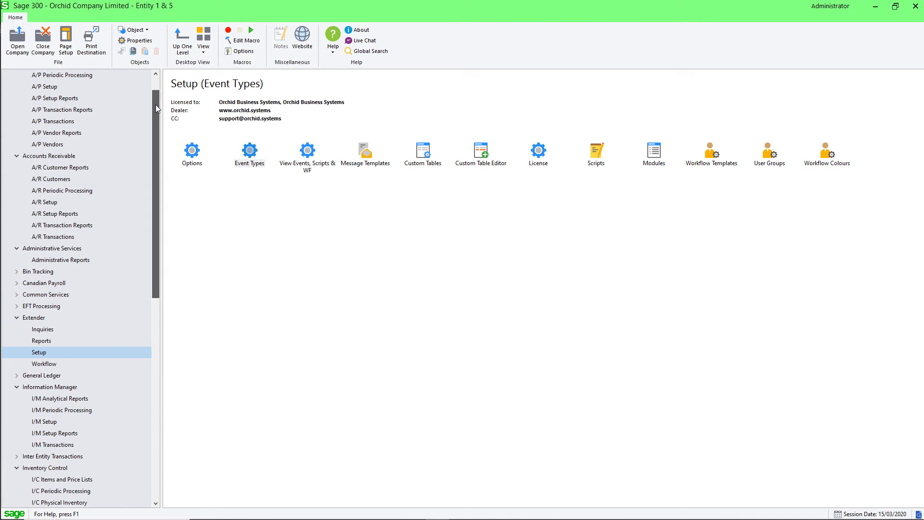
pyautogui.click(52, 122)
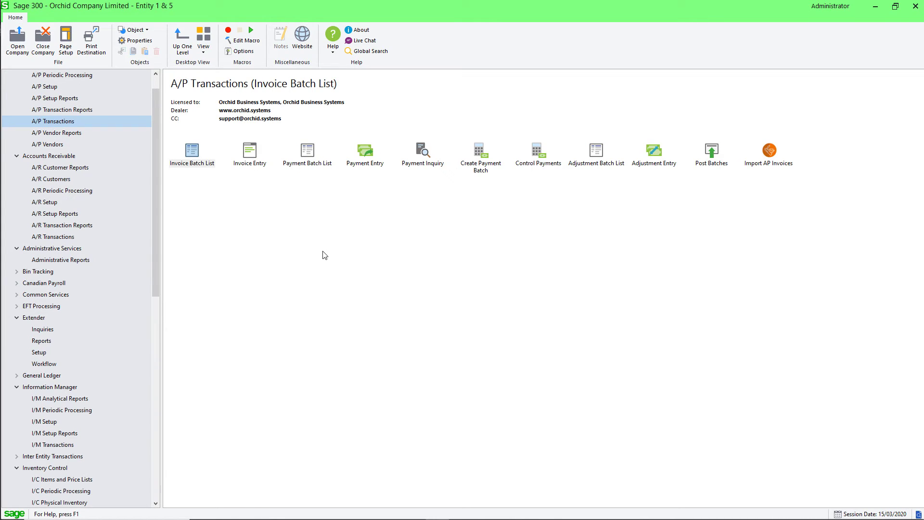
pyautogui.click(769, 152)
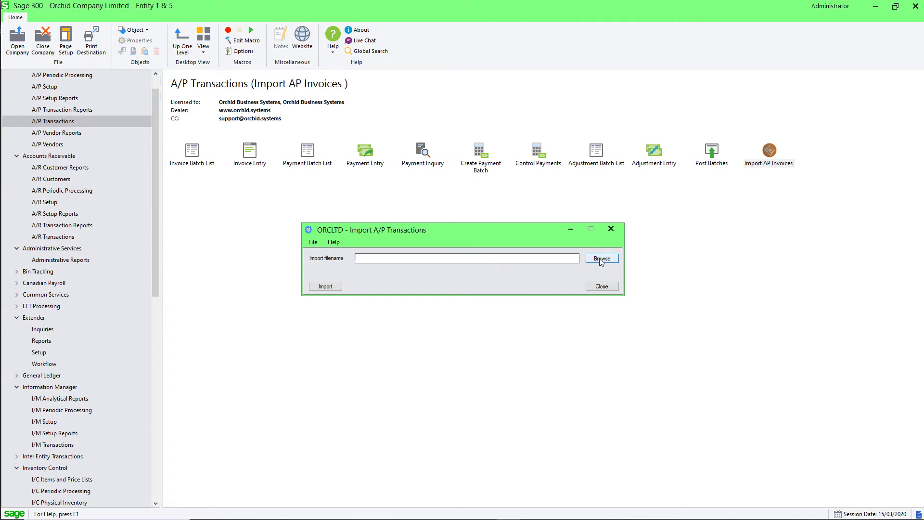
pyautogui.click(600, 260)
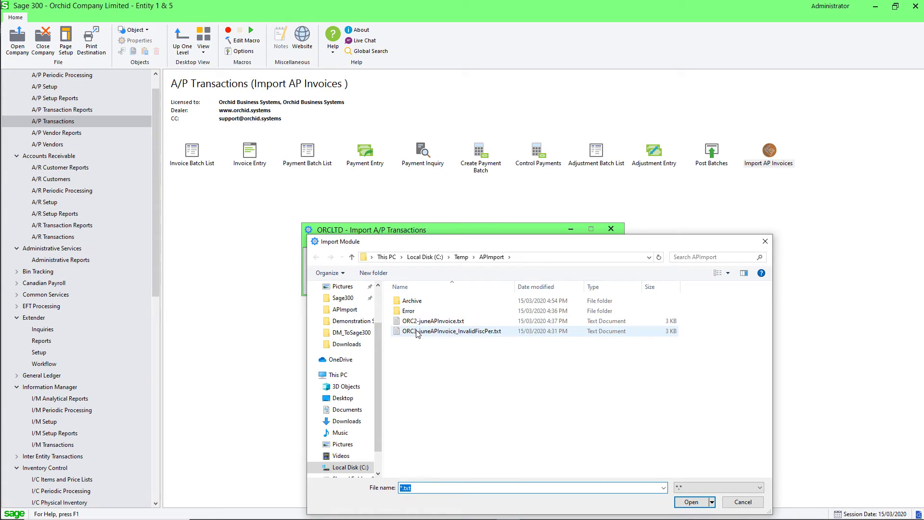
pyautogui.click(417, 333)
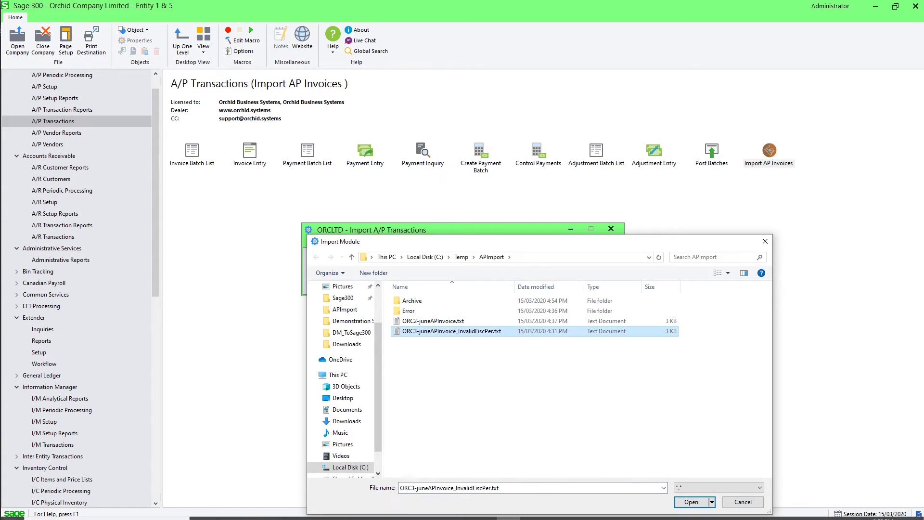
pyautogui.doubleClick(434, 321)
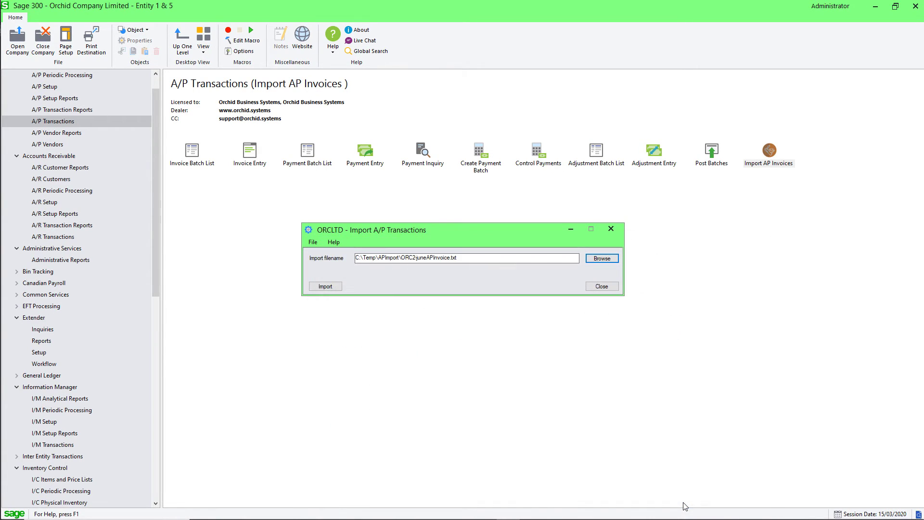
# Run the A/P import of ORC2-juneAPInvoice.txt and acknowledge the validation and completion messages
pyautogui.click(325, 286)
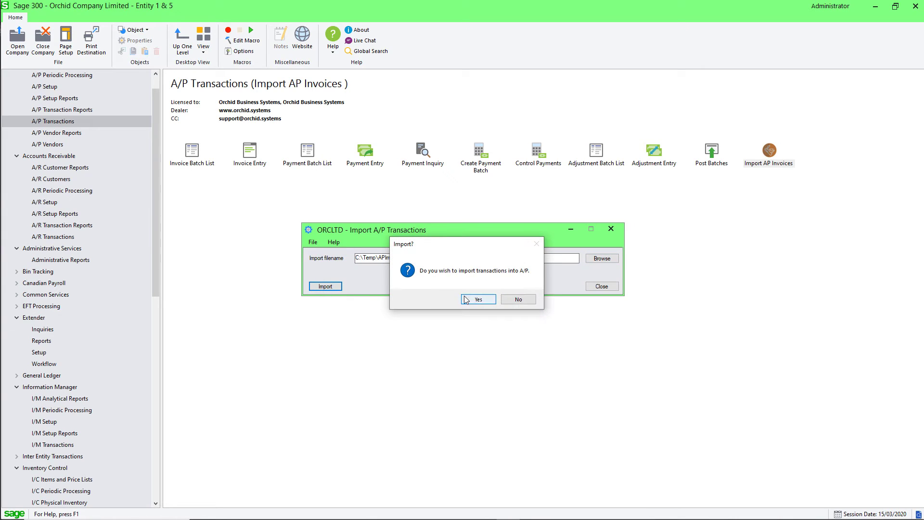
pyautogui.click(469, 300)
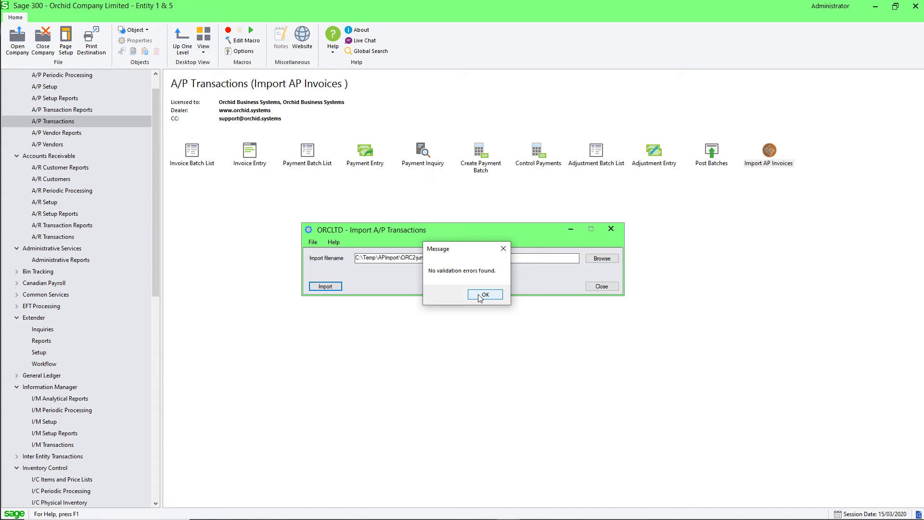
pyautogui.click(480, 295)
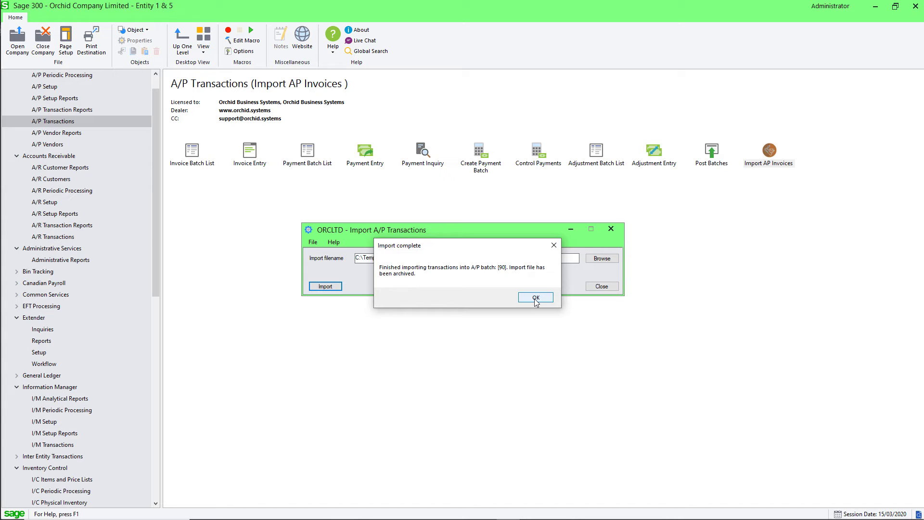
pyautogui.click(536, 298)
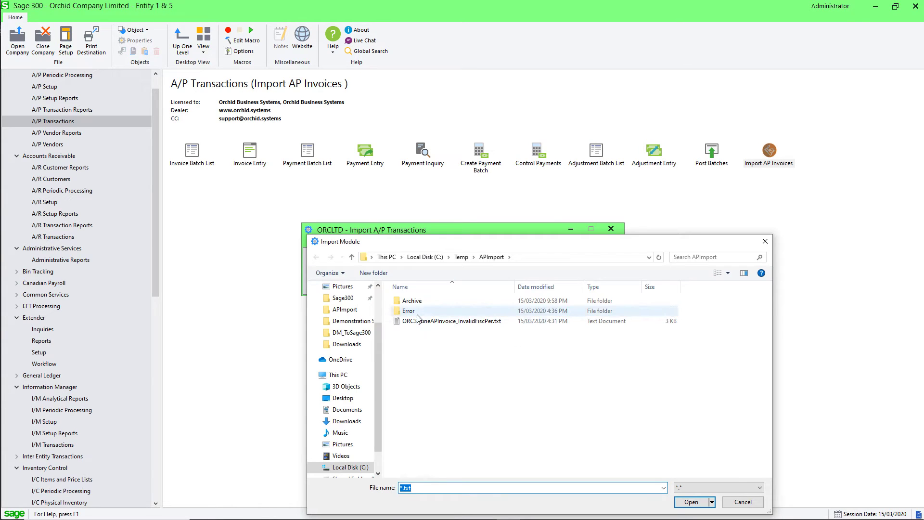
# Check the import's Archive folder, and choose ORC3-juneAPInvoice_InvalidFiscPer.txt from the APImport folder as the import file
pyautogui.doubleClick(419, 304)
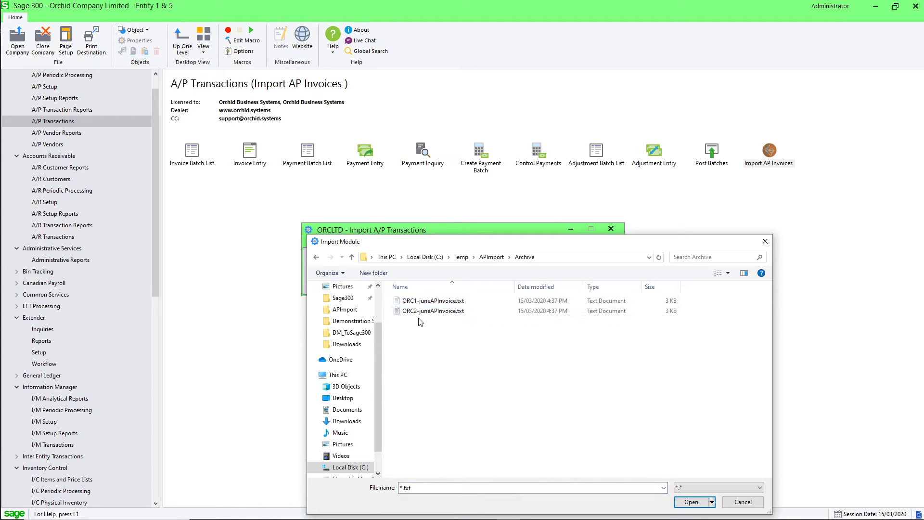
pyautogui.click(488, 257)
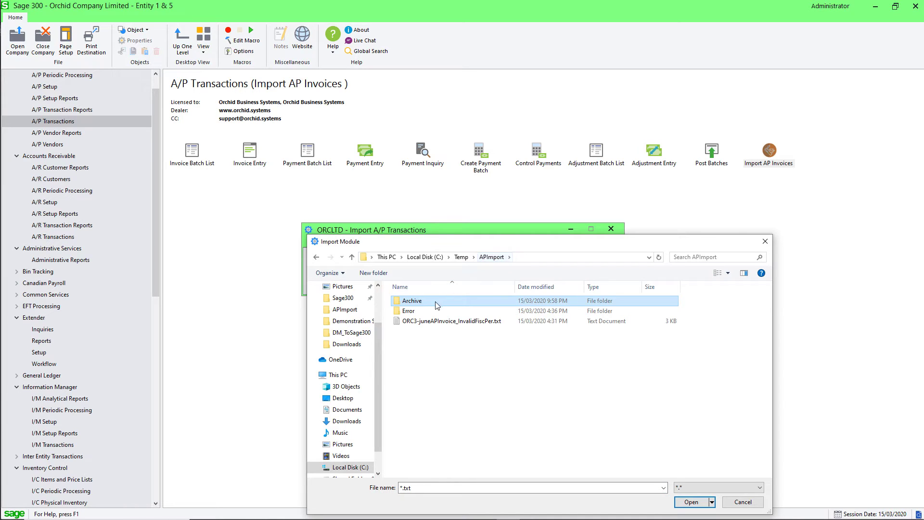
pyautogui.click(426, 322)
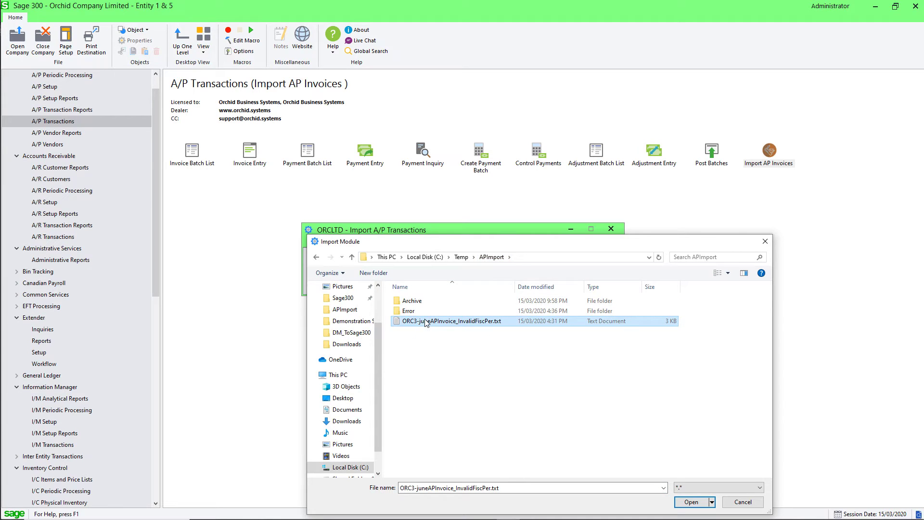
pyautogui.click(692, 501)
# Try to import the ORC3-juneAPInvoice_InvalidFiscPer.txt transactions into A/P, review the error log, and close the log and import window
pyautogui.click(326, 288)
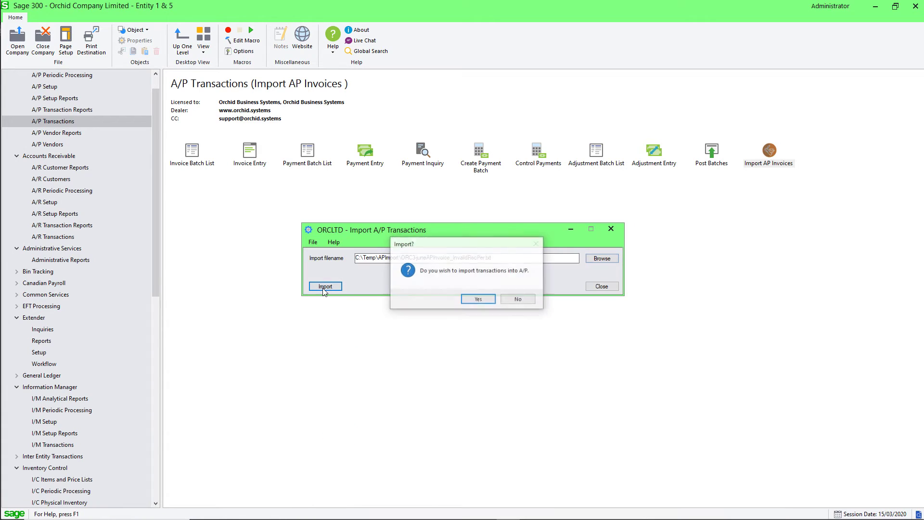
pyautogui.click(472, 299)
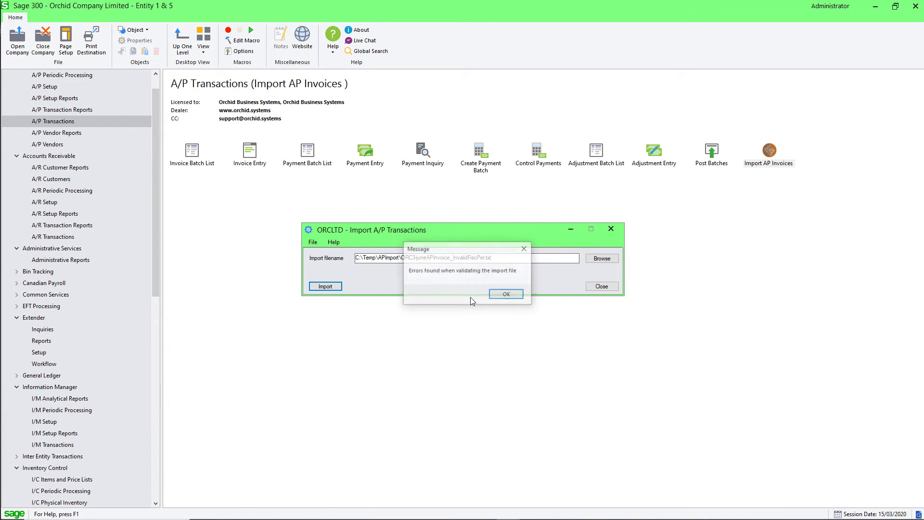
pyautogui.click(499, 296)
pyautogui.click(517, 297)
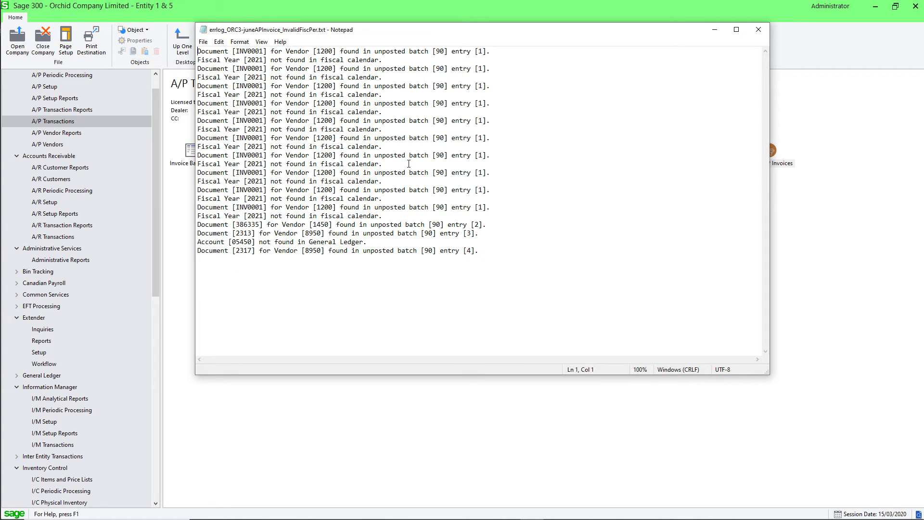
pyautogui.click(758, 31)
pyautogui.click(602, 287)
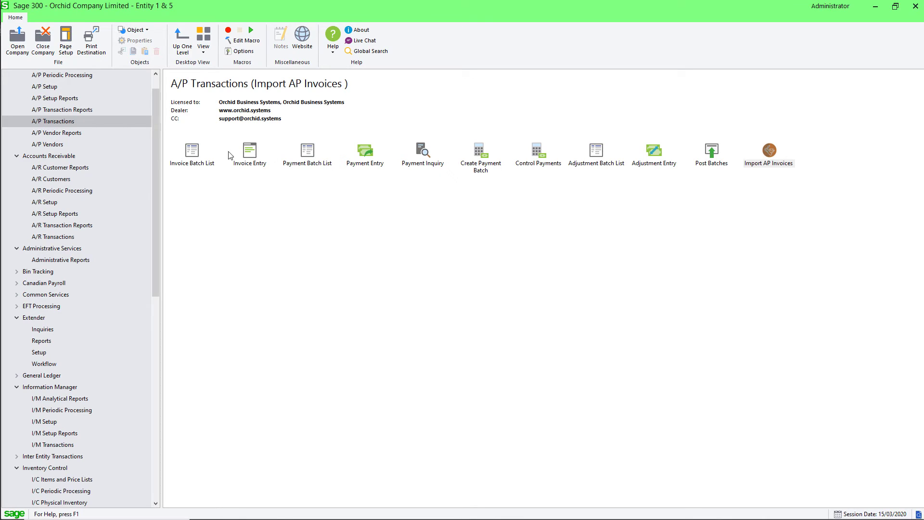
# Open the A/P invoice batch list to check the imported ORC2-juneAPInvoice batch, and close the list
pyautogui.click(192, 153)
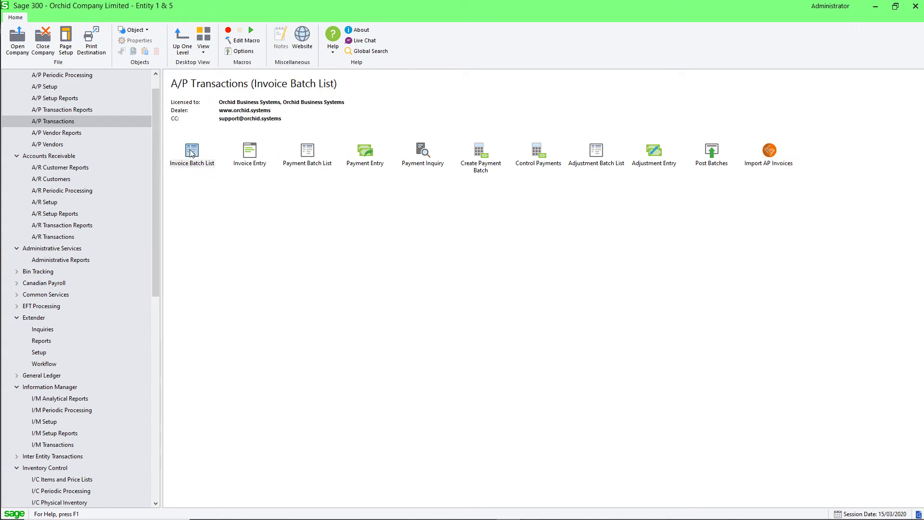
pyautogui.doubleClick(191, 154)
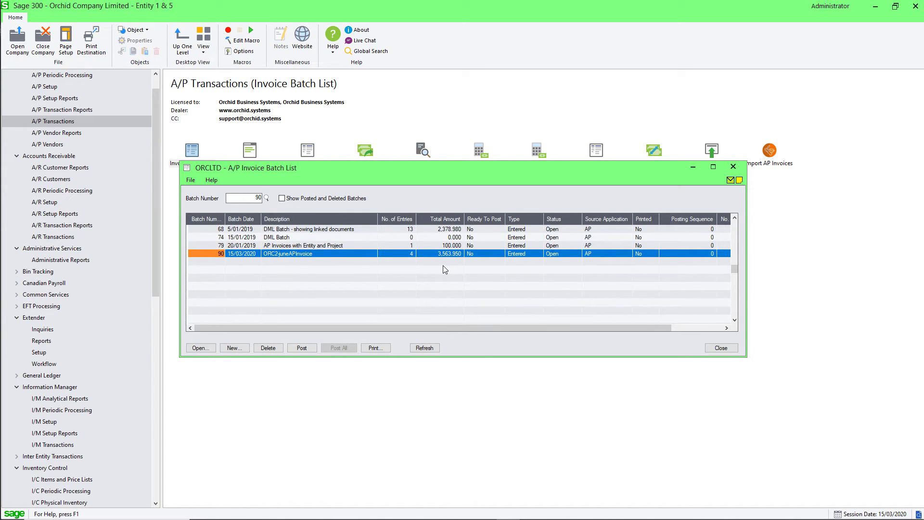
pyautogui.click(721, 348)
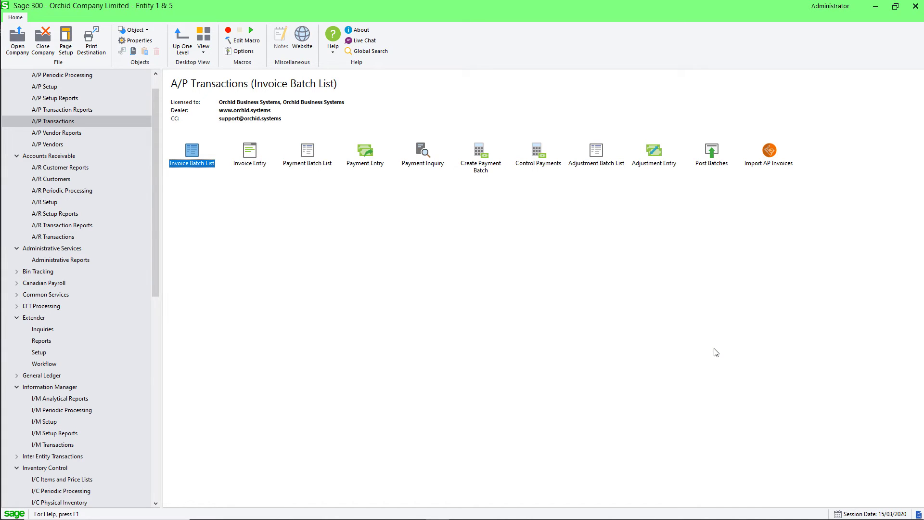
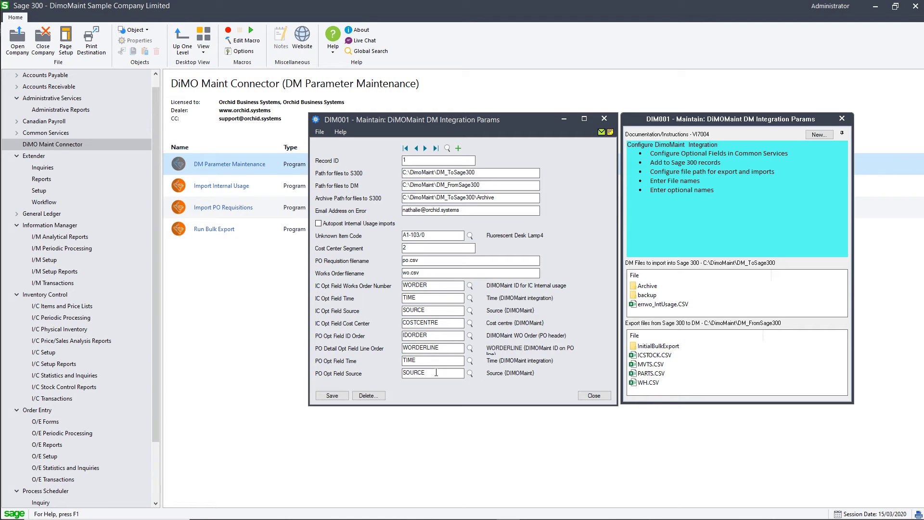
# Open the backup folder among the DM files to import into Sage 300
pyautogui.doubleClick(647, 295)
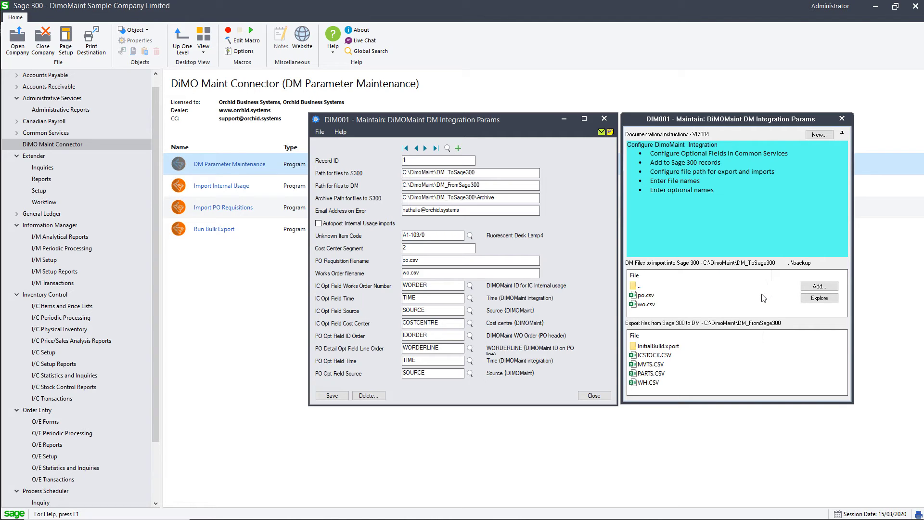
# Run the I/C internal usage import from DiMO Maint, confirm it, and close the import log and import window
pyautogui.moveTo(745, 363)
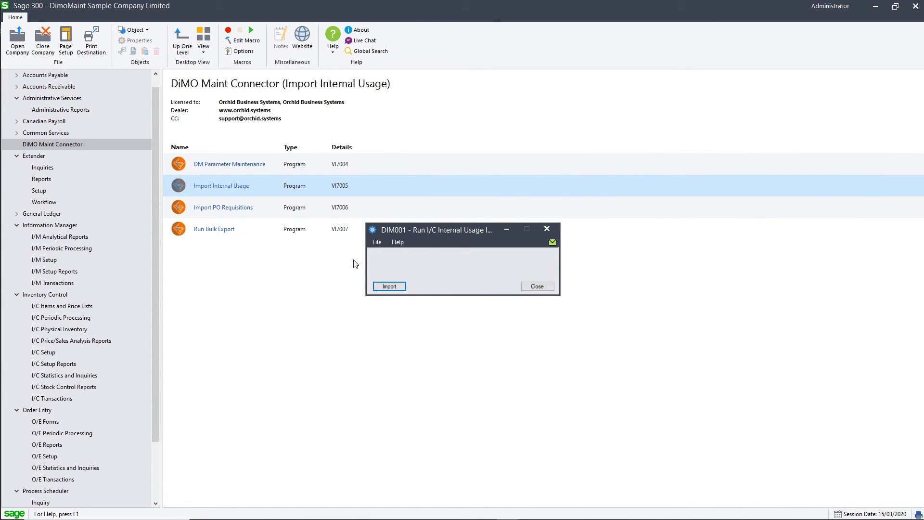
pyautogui.click(389, 286)
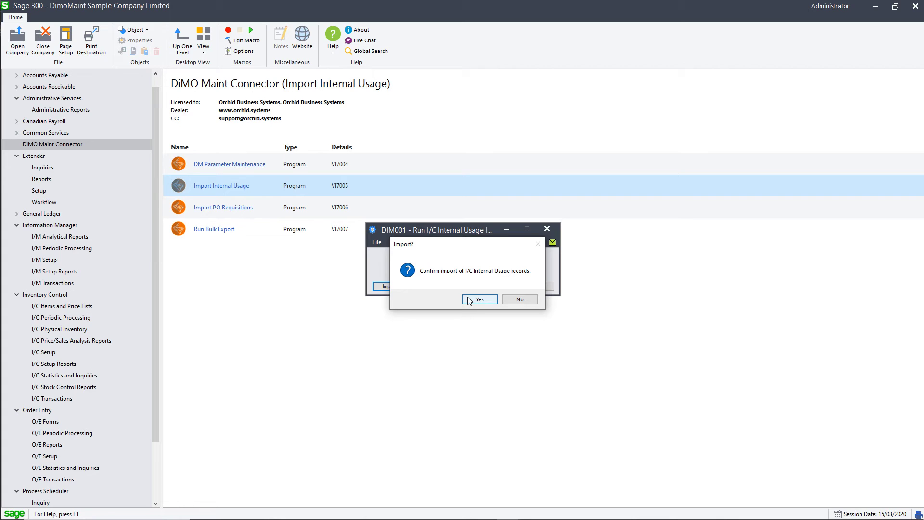
pyautogui.click(473, 300)
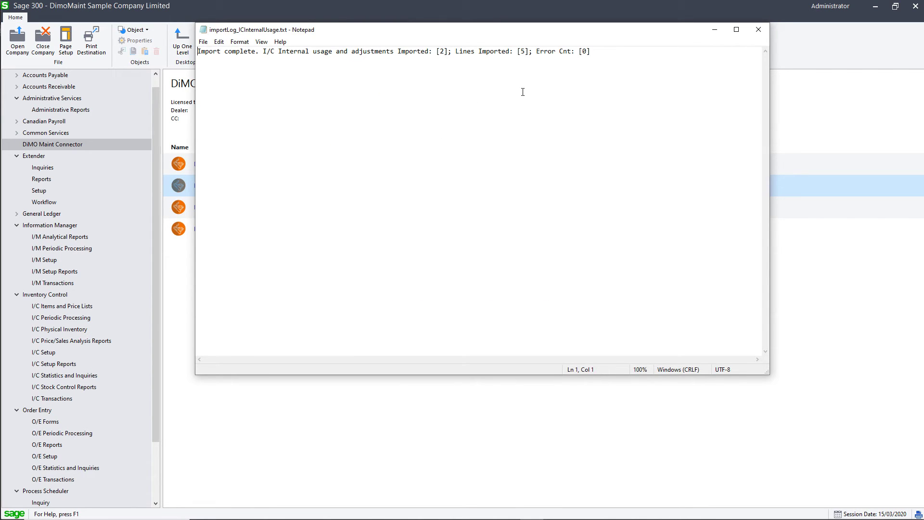
pyautogui.click(758, 29)
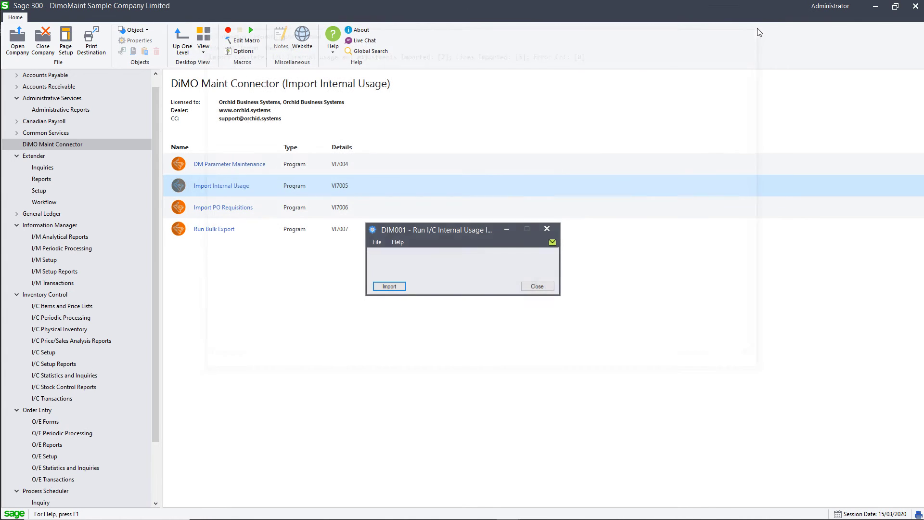
pyautogui.click(536, 287)
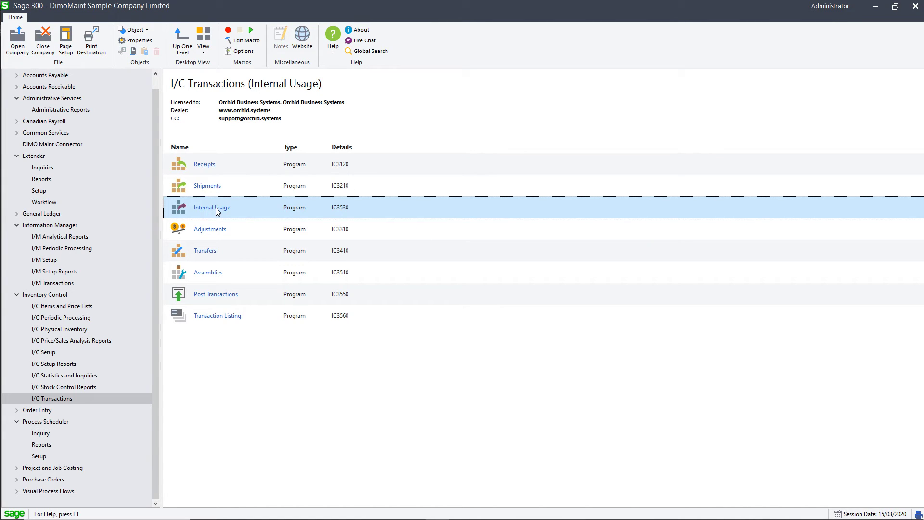
# Open the I/C internal usage transaction for WO: 3 and check its optional fields
pyautogui.doubleClick(218, 212)
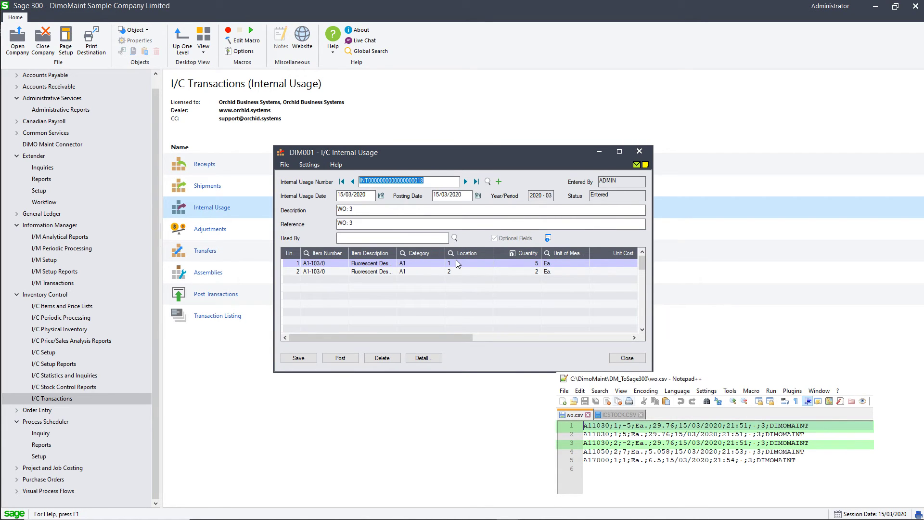
pyautogui.click(548, 238)
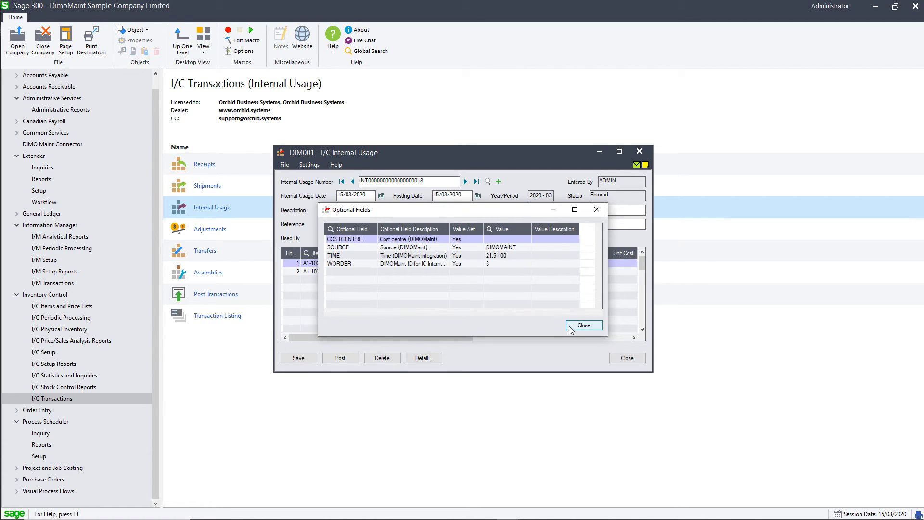
pyautogui.click(583, 325)
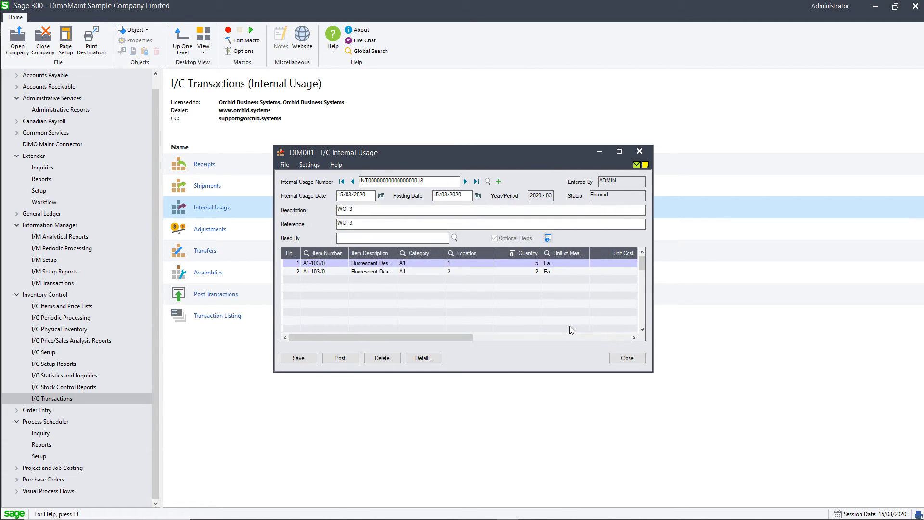
# Open the I/C adjustment for WO: 3, check its optional fields, and close the adjustment
pyautogui.click(210, 230)
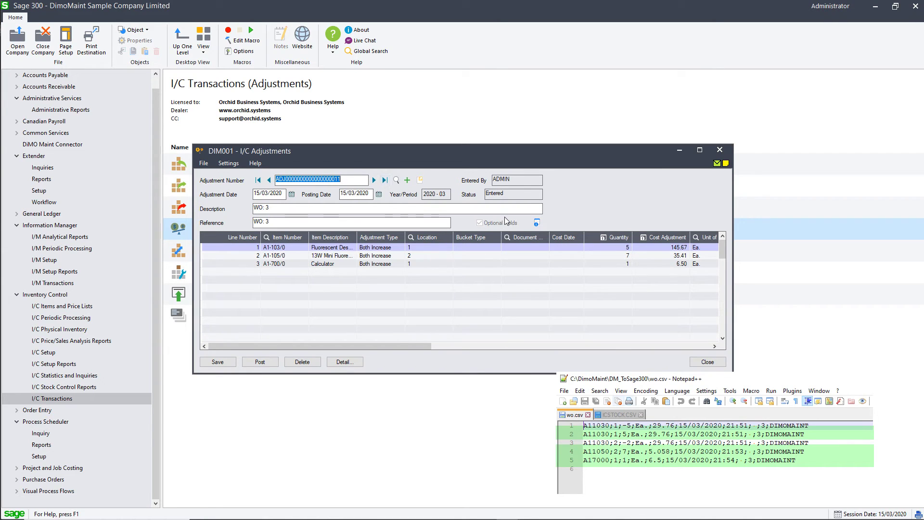
pyautogui.click(536, 223)
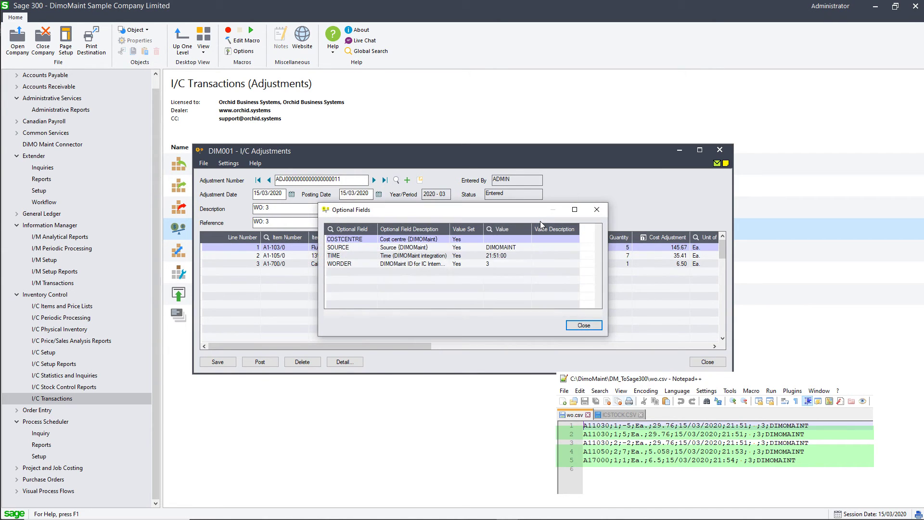
pyautogui.click(576, 327)
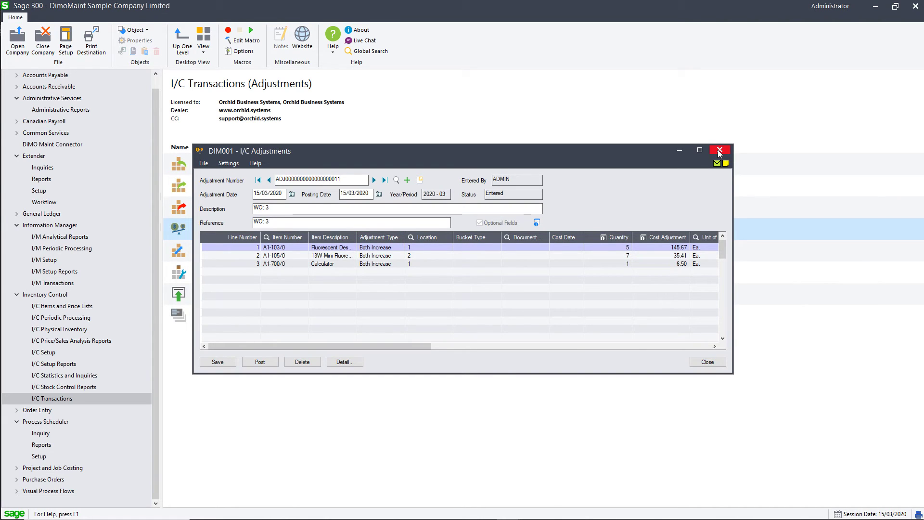
pyautogui.click(719, 150)
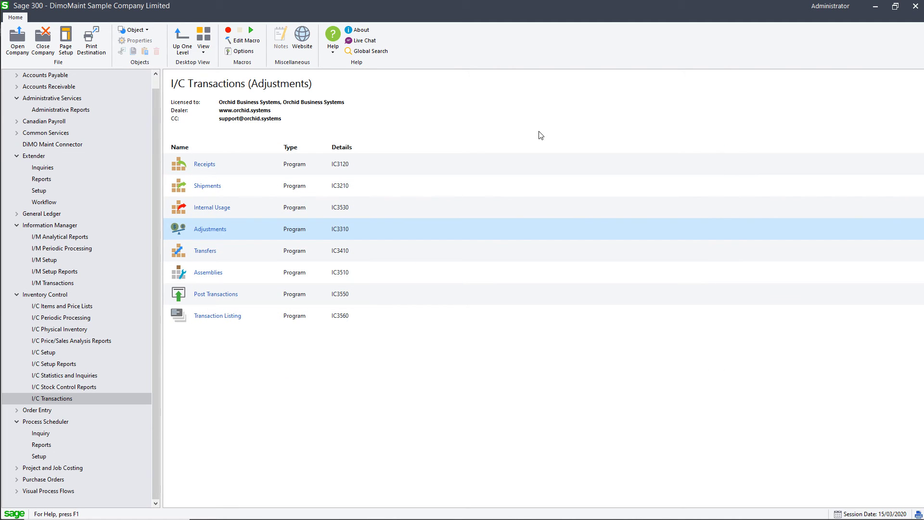
# Open the P/O requisition import window, and review the steps and last-run logs of the DIMOMAINTIMPORT process schedule
pyautogui.click(53, 144)
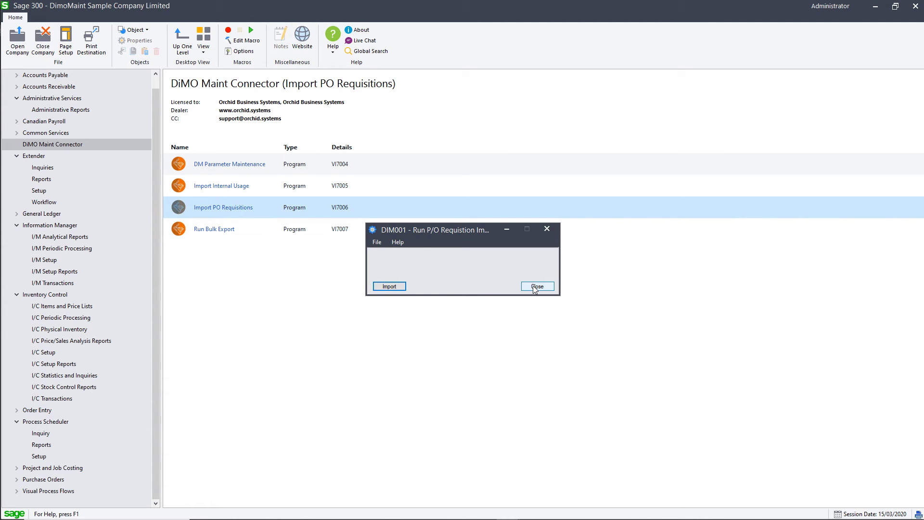
pyautogui.click(39, 456)
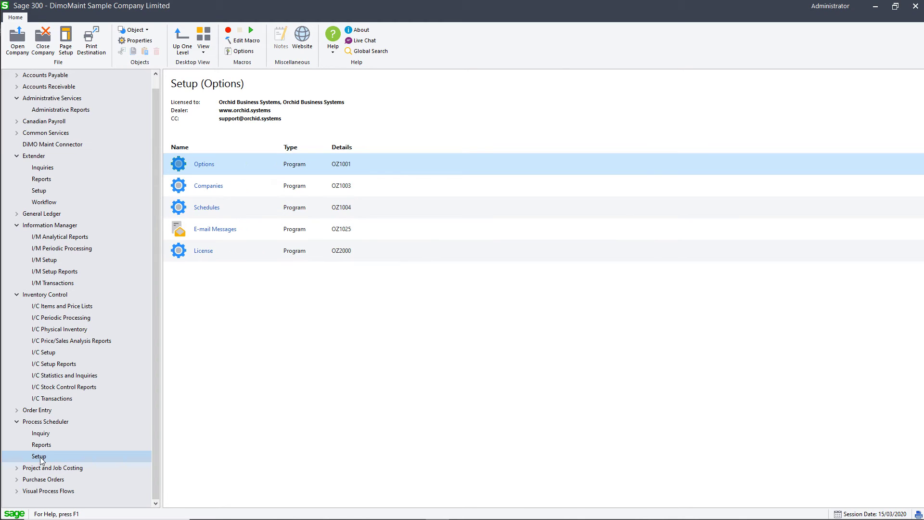
pyautogui.doubleClick(183, 209)
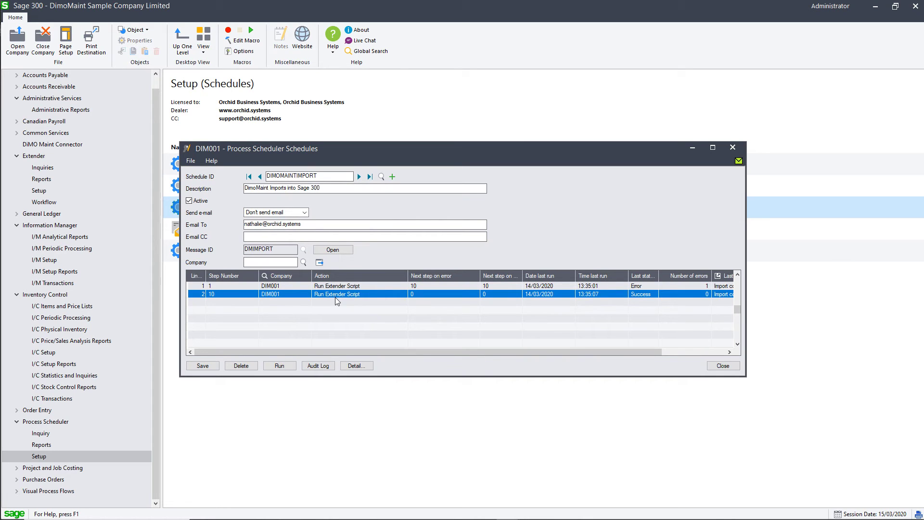
pyautogui.moveTo(746, 290); pyautogui.dragTo(863, 291)
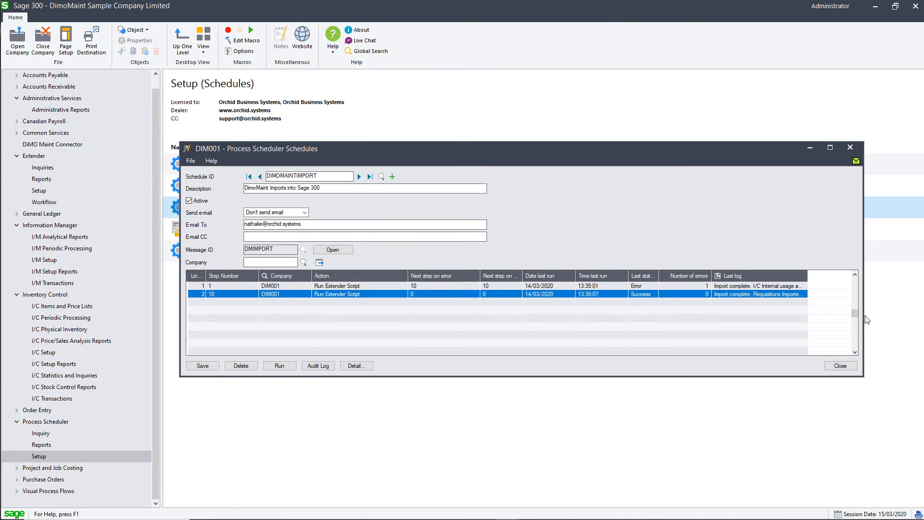
pyautogui.click(840, 365)
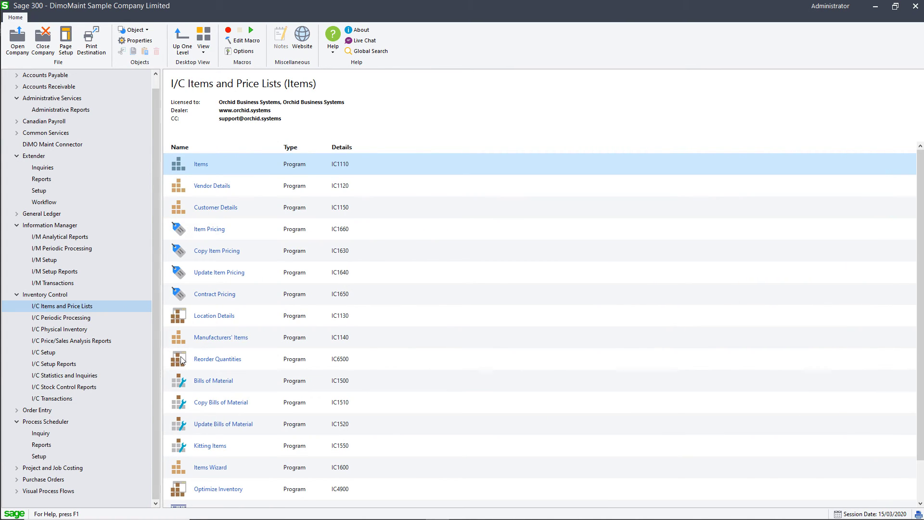
# Set the minimum reorder quantity of item A1-103/0 at location 1 to 250 for period 01/05, save and close
pyautogui.click(182, 360)
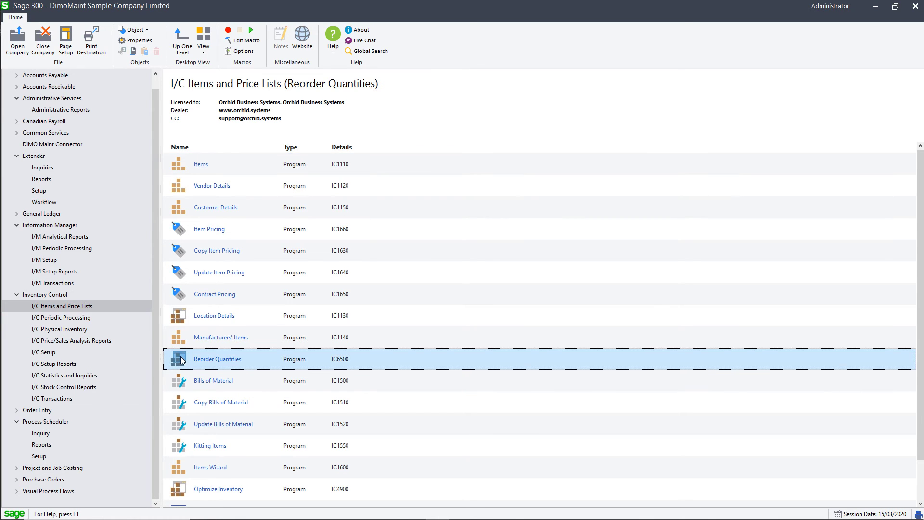
pyautogui.doubleClick(182, 360)
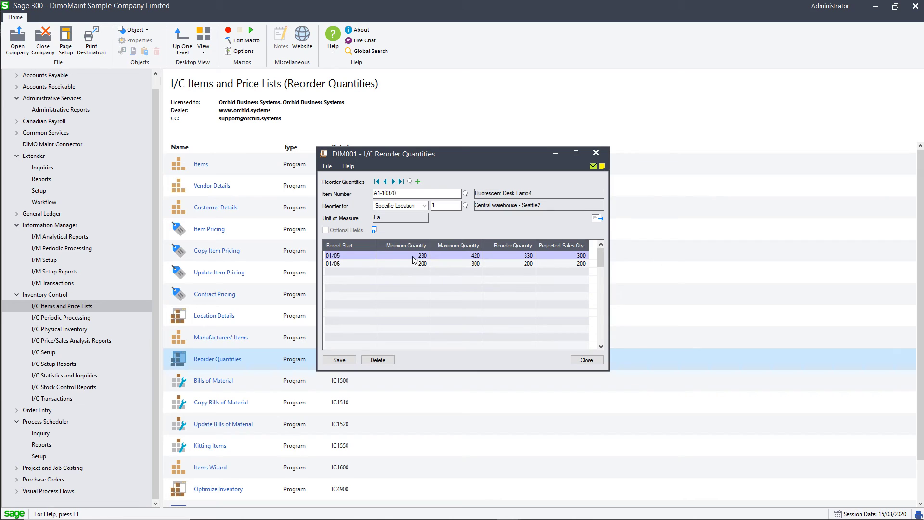
pyautogui.click(413, 256)
pyautogui.write('250')
pyautogui.press('Tab')
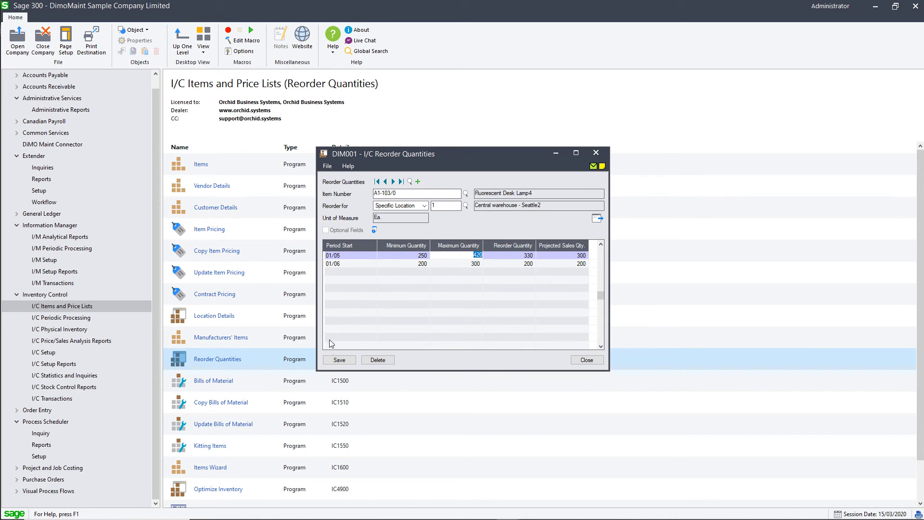
pyautogui.click(338, 361)
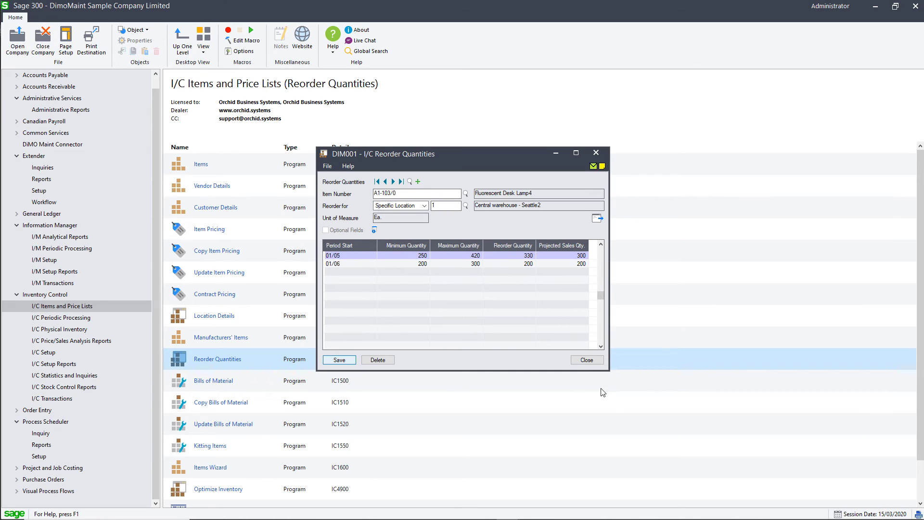
pyautogui.click(587, 360)
# Return to the DM integration parameters and open the exported ICSTOCK.CSV from the DM_FromSage300 folder in Notepad++
pyautogui.moveTo(508, 516)
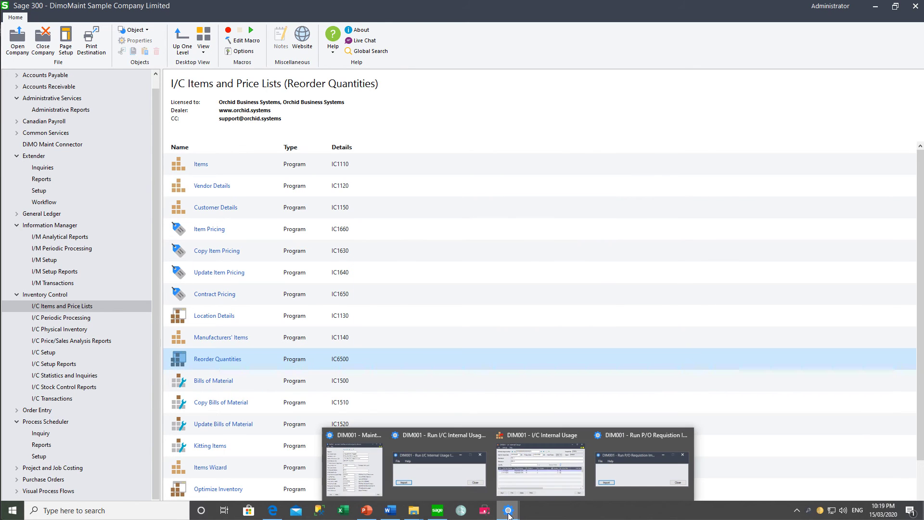
pyautogui.click(350, 464)
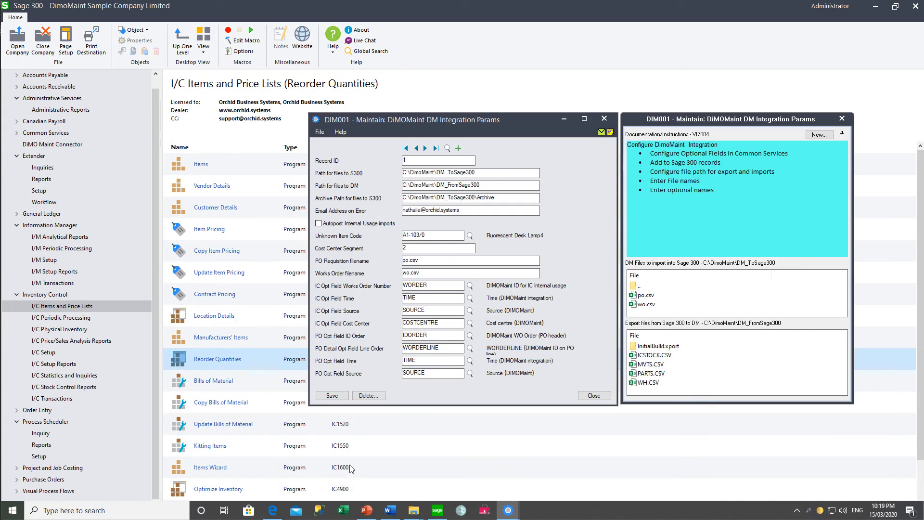
pyautogui.click(652, 356)
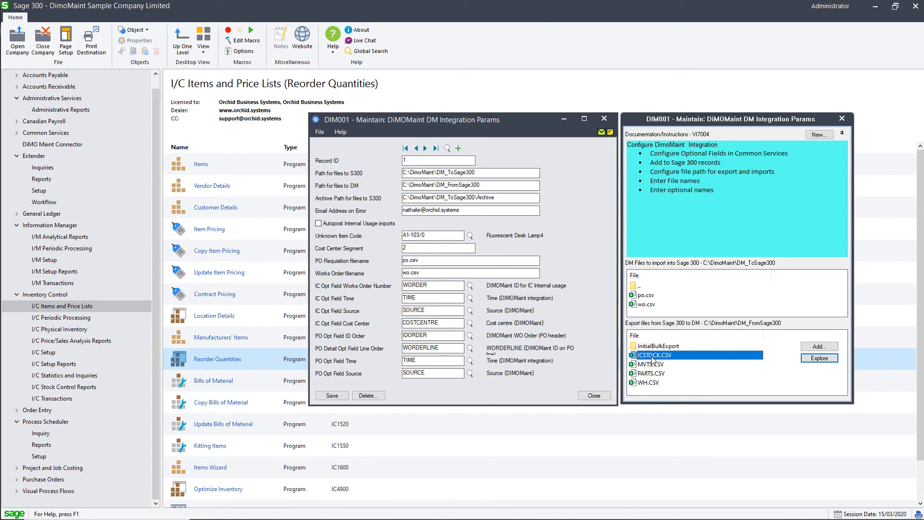
pyautogui.click(819, 359)
pyautogui.click(400, 243)
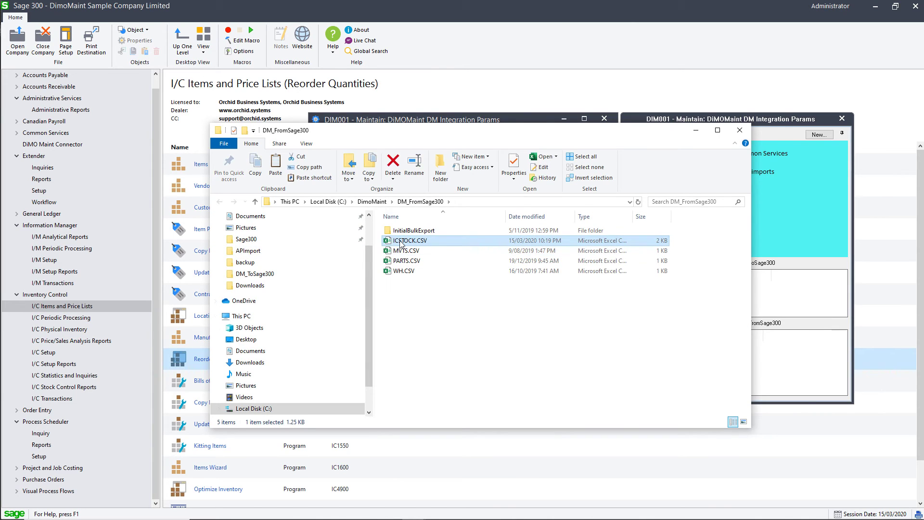
pyautogui.rightClick(400, 243)
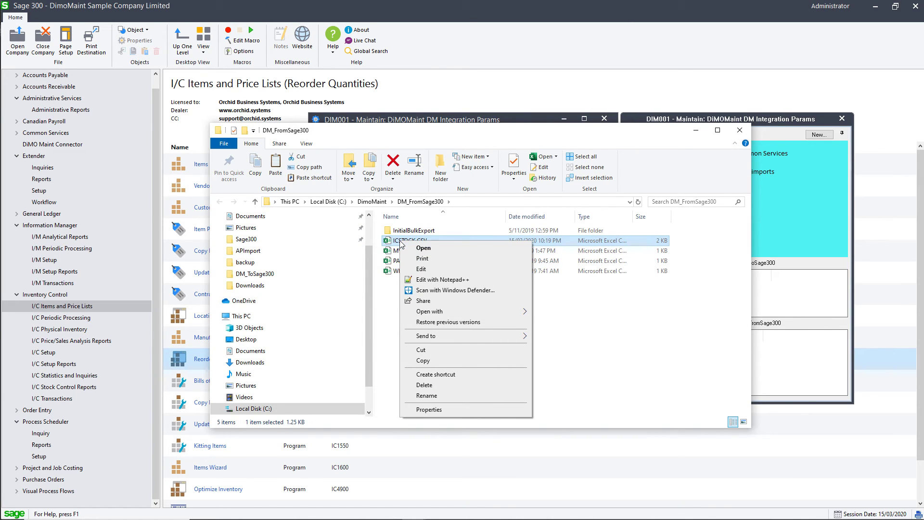
pyautogui.click(419, 281)
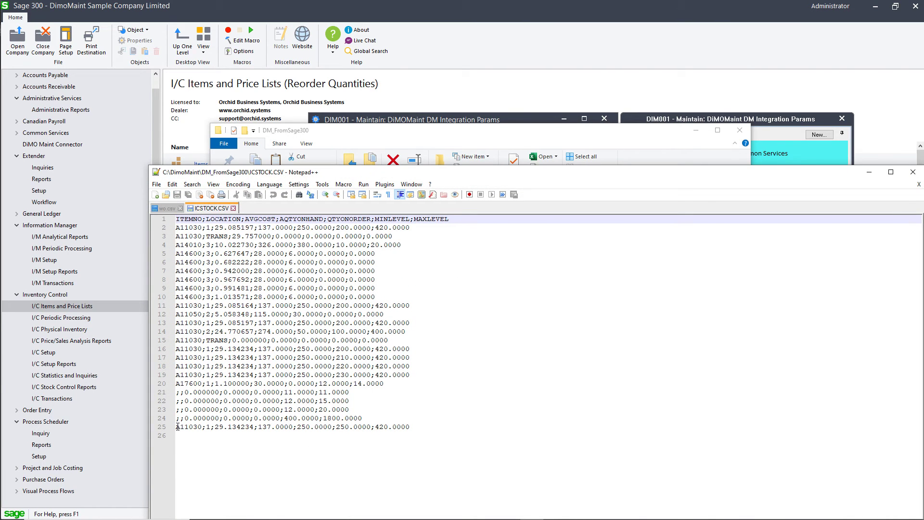
# Highlight the last A11030 record in ICSTOCK.CSV, and minimize the text editor and the export folder
pyautogui.moveTo(177, 426); pyautogui.dragTo(374, 446)
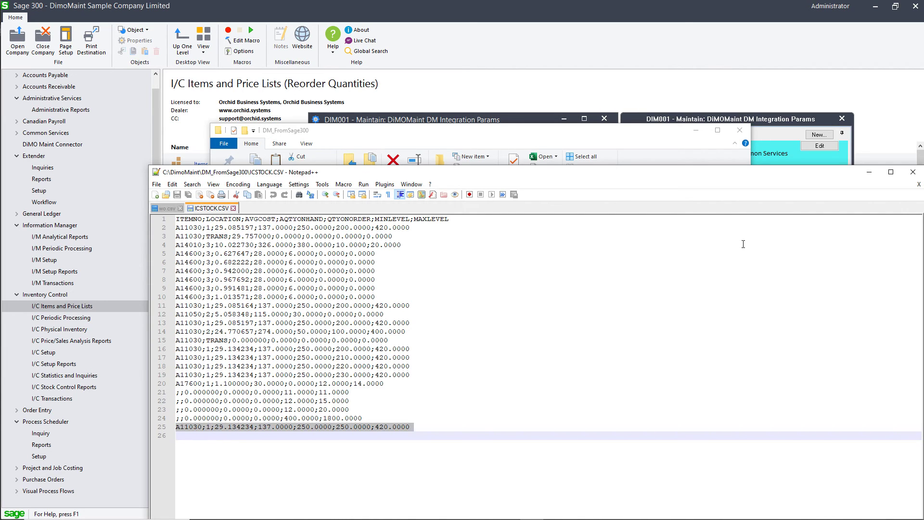
pyautogui.click(870, 172)
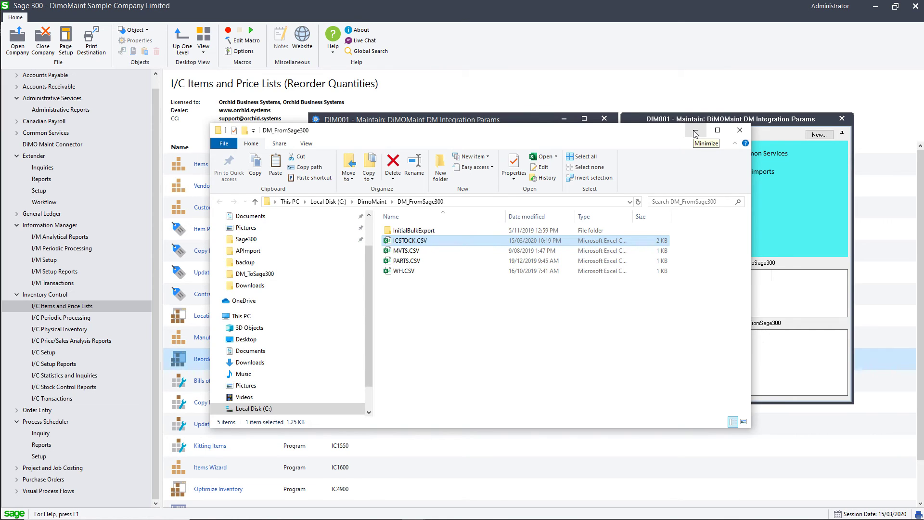
pyautogui.click(695, 131)
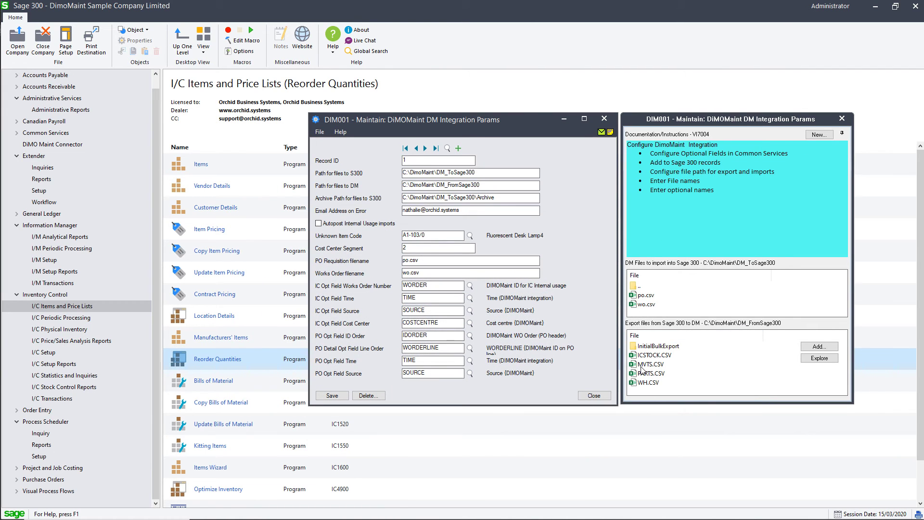
# Edit the second address line of A/P vendor Chloride Systems, save the record, and open its contact details
pyautogui.click(63, 75)
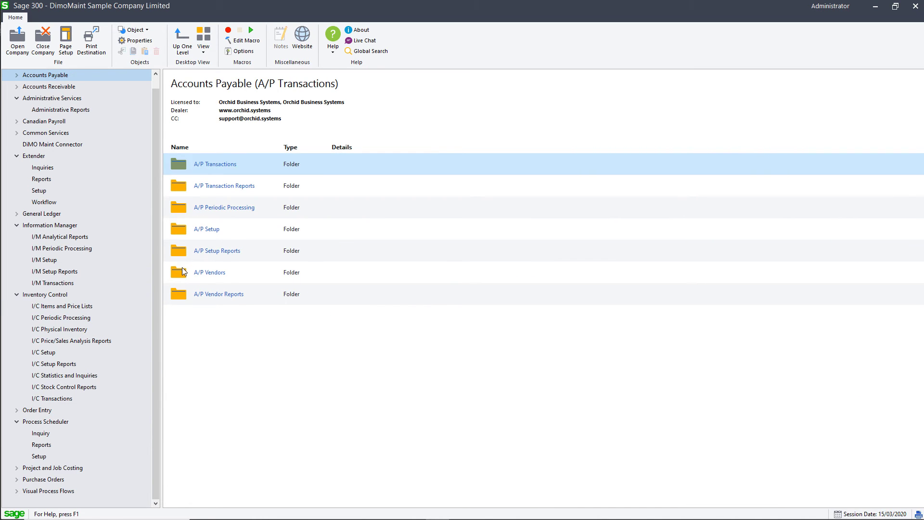
pyautogui.click(178, 274)
pyautogui.click(204, 185)
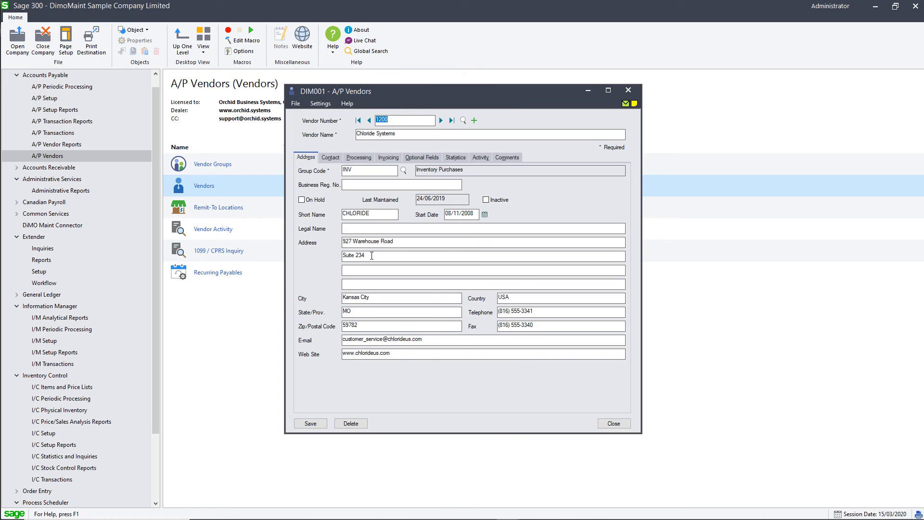
pyautogui.click(372, 256)
pyautogui.click(310, 424)
pyautogui.click(330, 157)
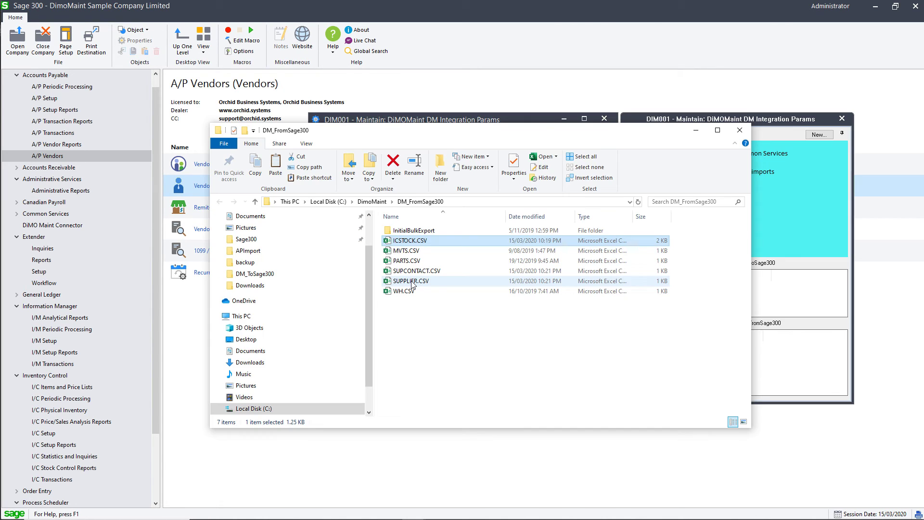
# Check the exported SUPPLIER.CSV and SUPCONTACT.CSV files in the DM_FromSage300 folder
pyautogui.click(412, 283)
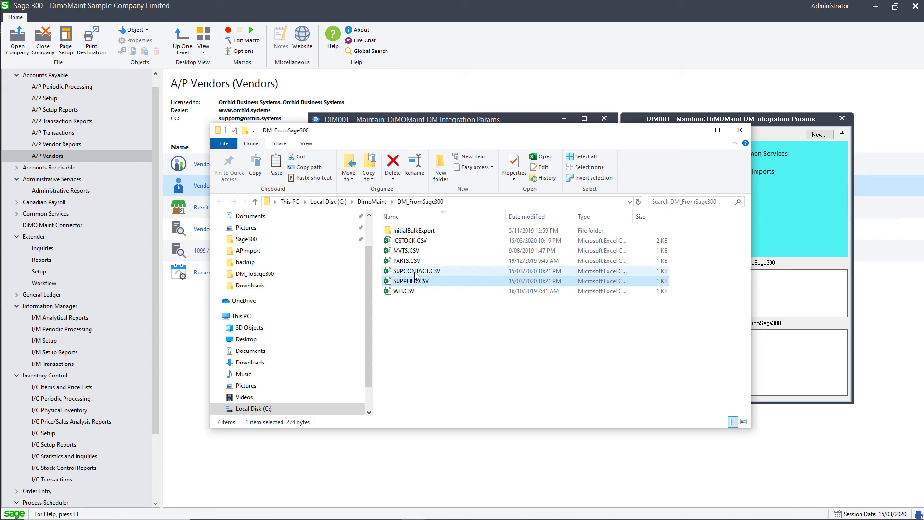
pyautogui.click(414, 273)
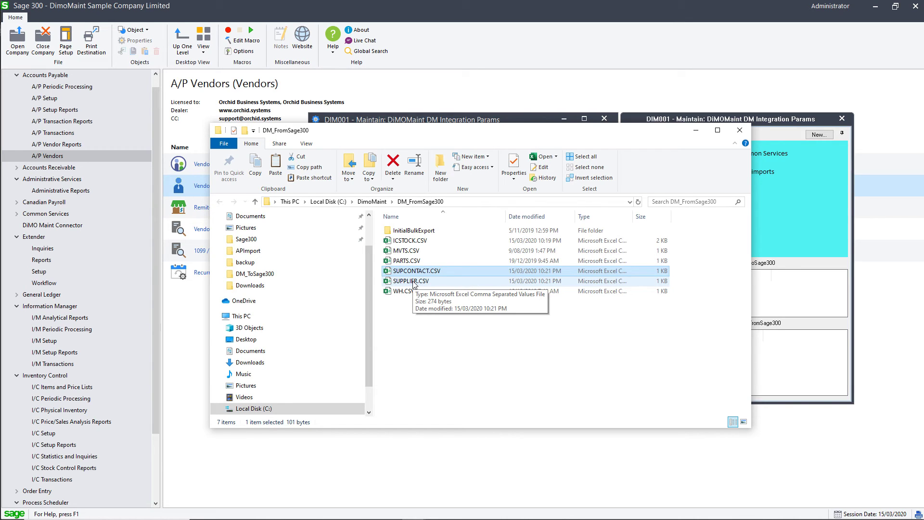
# Open the Extender event types and browse through the DIMOMAINT bulk export, export and second export event definitions
pyautogui.click(39, 273)
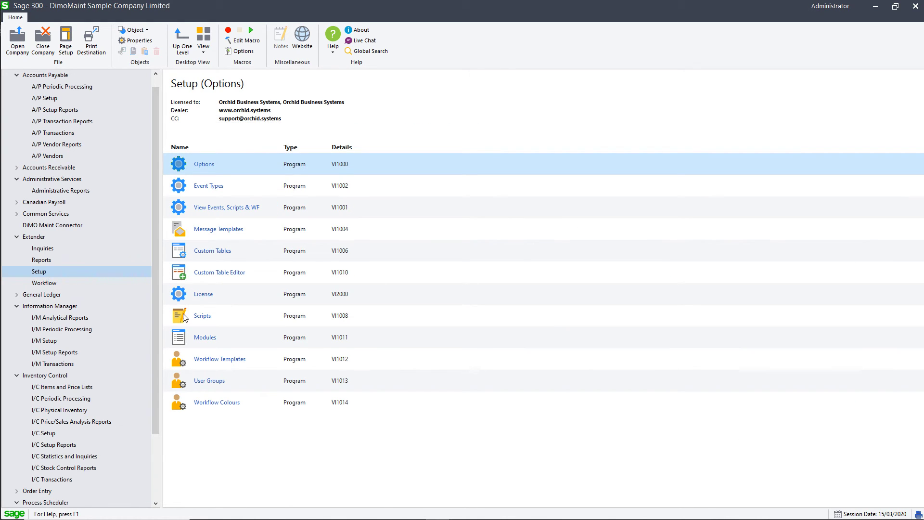
pyautogui.doubleClick(177, 187)
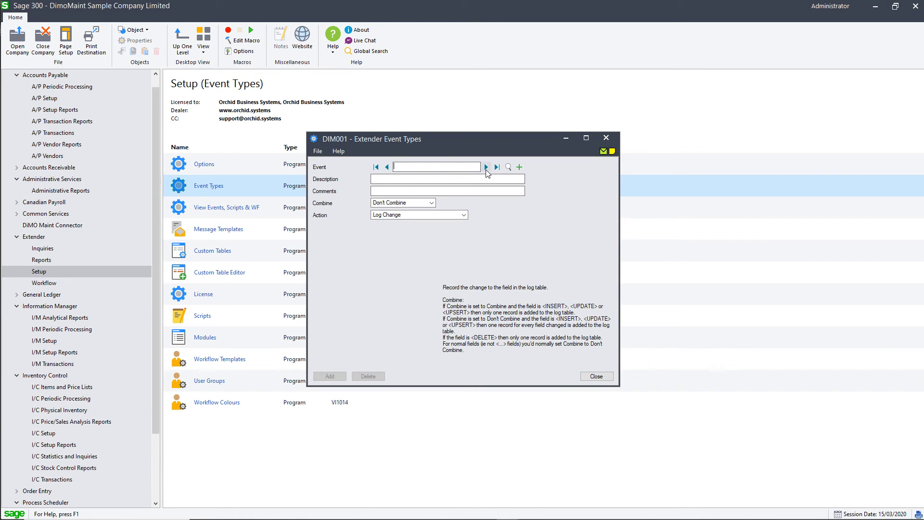
pyautogui.click(486, 167)
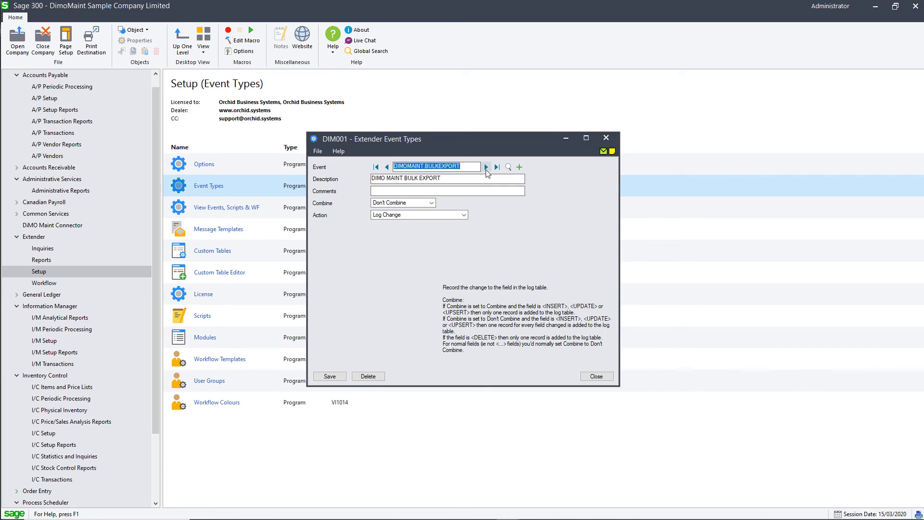
pyautogui.click(486, 167)
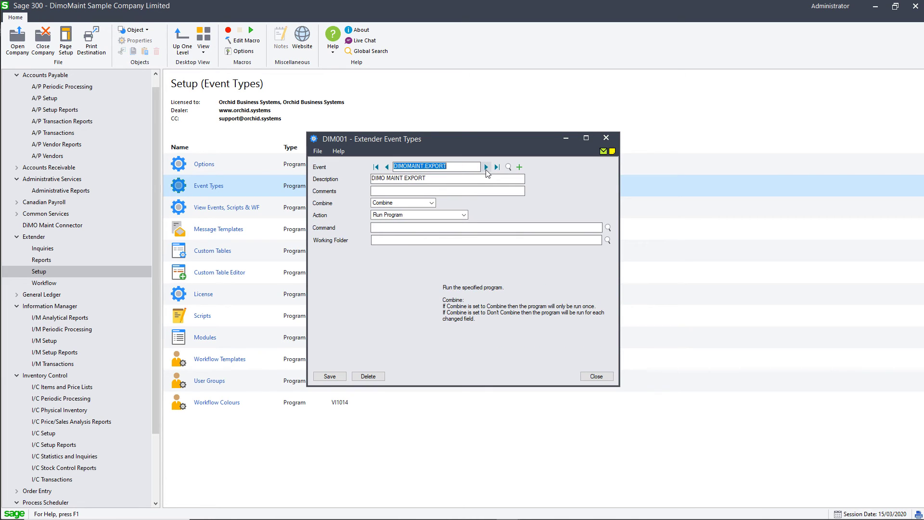
pyautogui.click(486, 167)
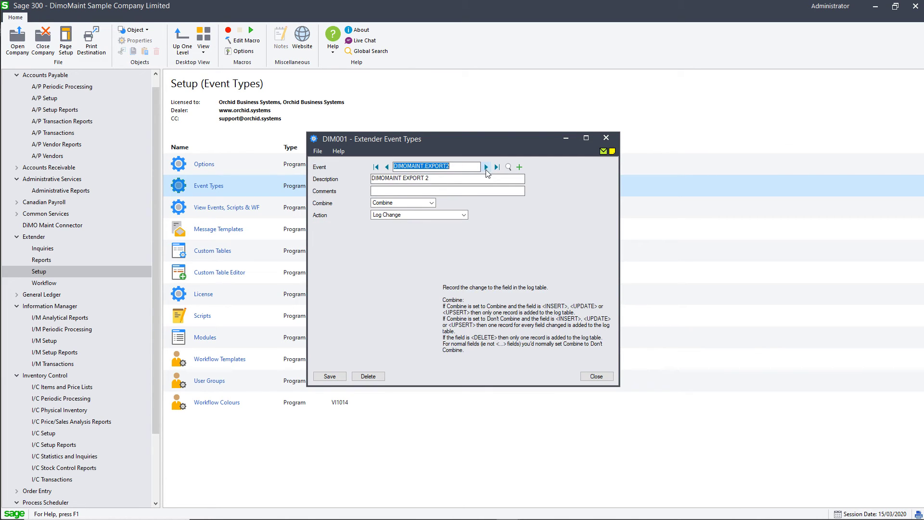
pyautogui.click(487, 167)
# Open the Extender view events, scripts and workflow setup for view AP0015 Vendors, and enlarge the window to show its full event list
pyautogui.click(223, 208)
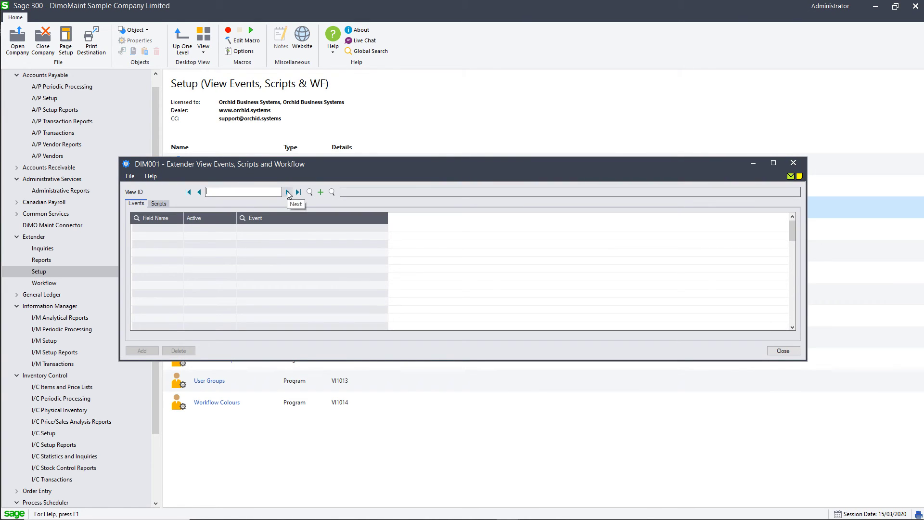
pyautogui.click(310, 192)
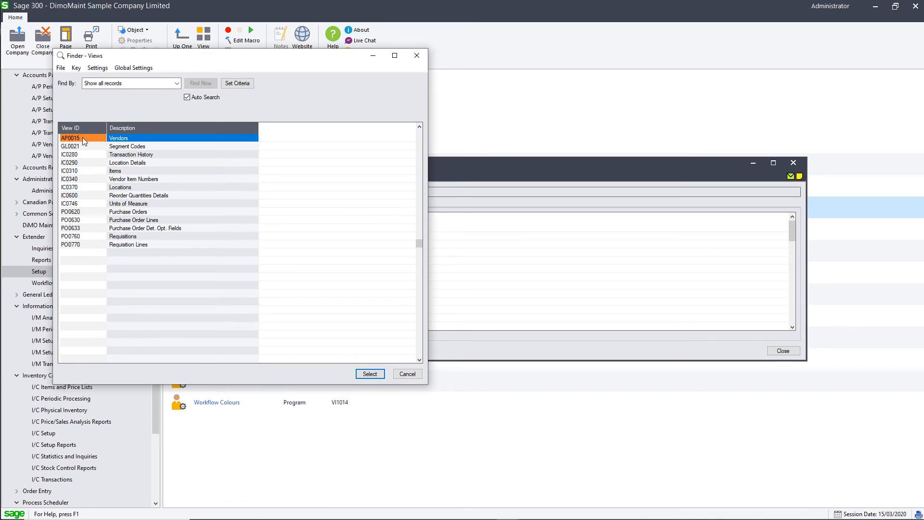
pyautogui.doubleClick(82, 137)
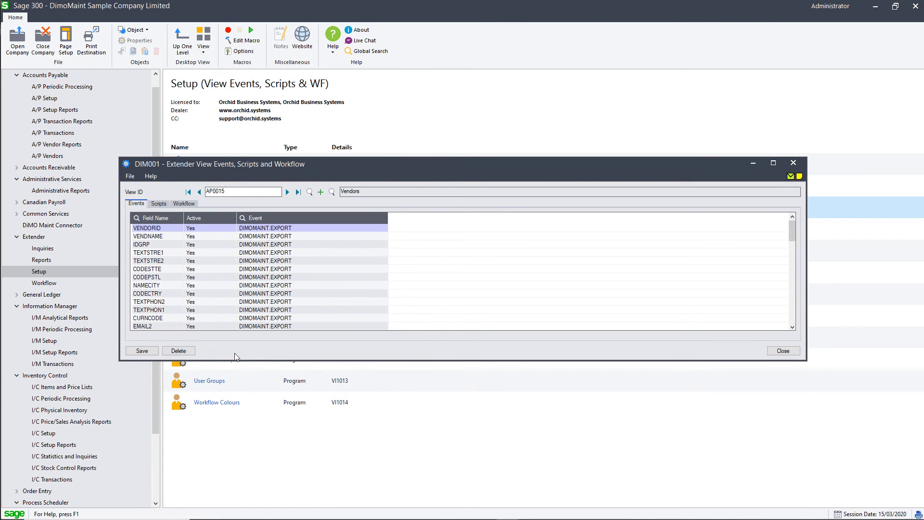
pyautogui.moveTo(233, 360); pyautogui.dragTo(233, 468)
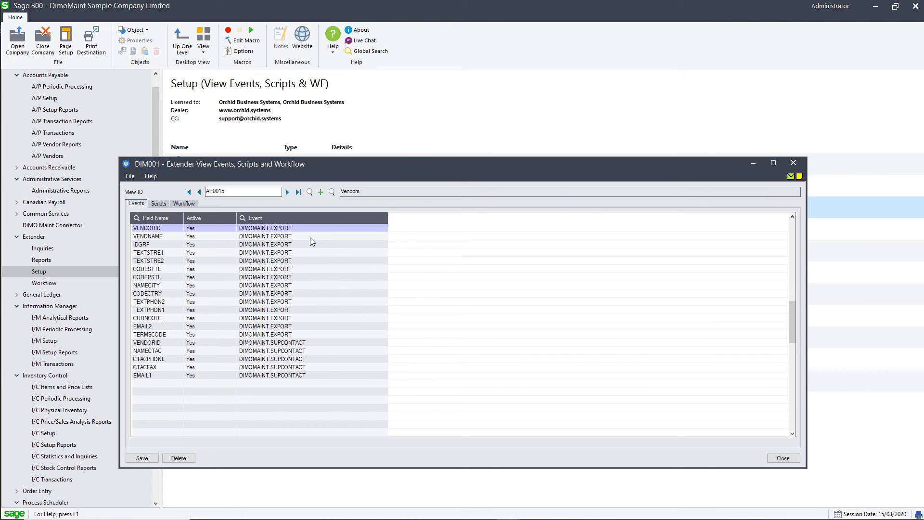
# Examine the Vendors view's scripts, highlighting the parameters of the SUPCONTACT.CSV and SUPPLIER.CSV record exports
pyautogui.click(158, 204)
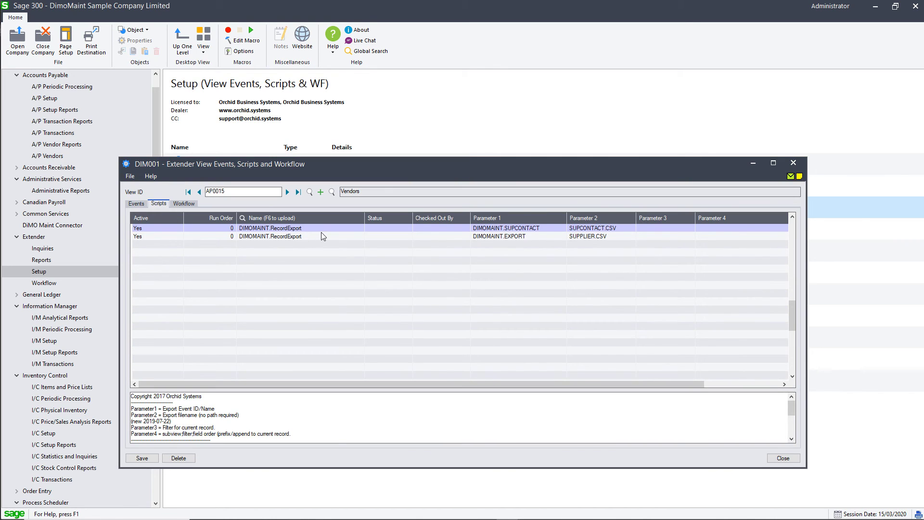
pyautogui.click(496, 229)
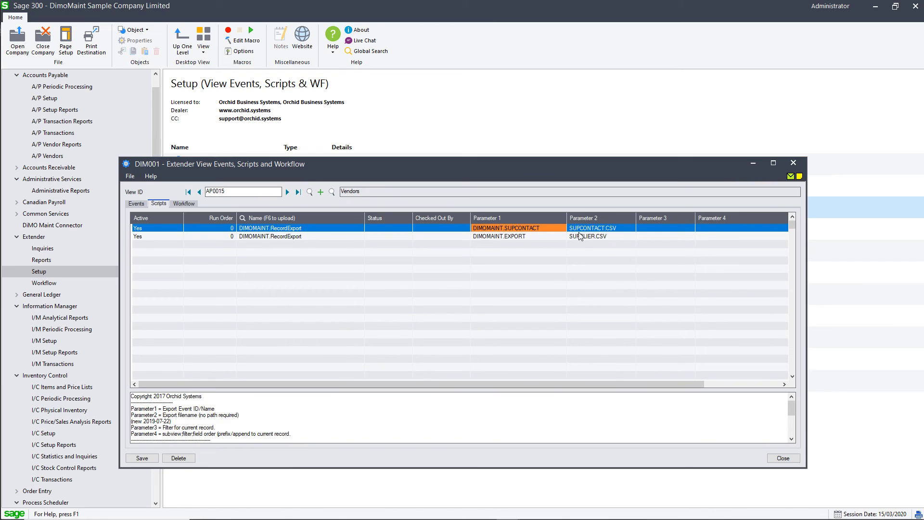
pyautogui.click(530, 237)
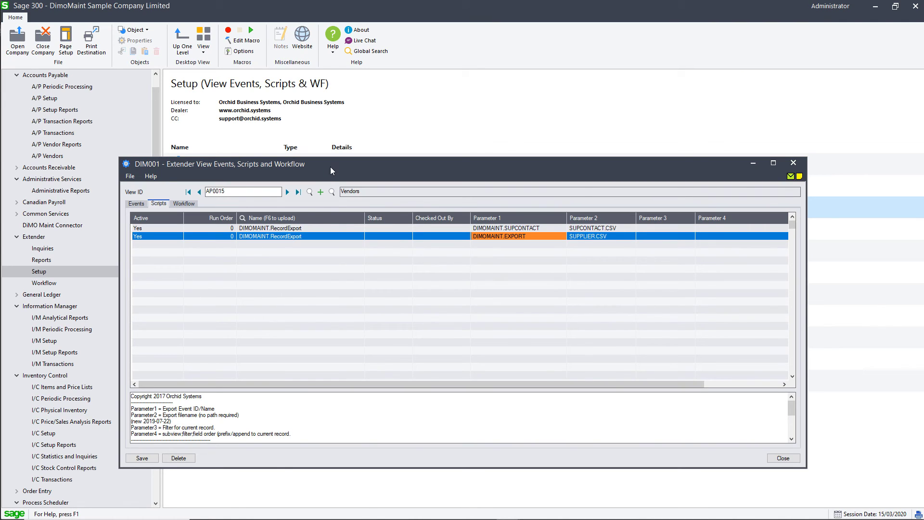
# Review the events and script of view GL0021 Segment Codes, widen the Parameter 3 column to read its filter, and check the list of configured views
pyautogui.moveTo(331, 166); pyautogui.dragTo(371, 126)
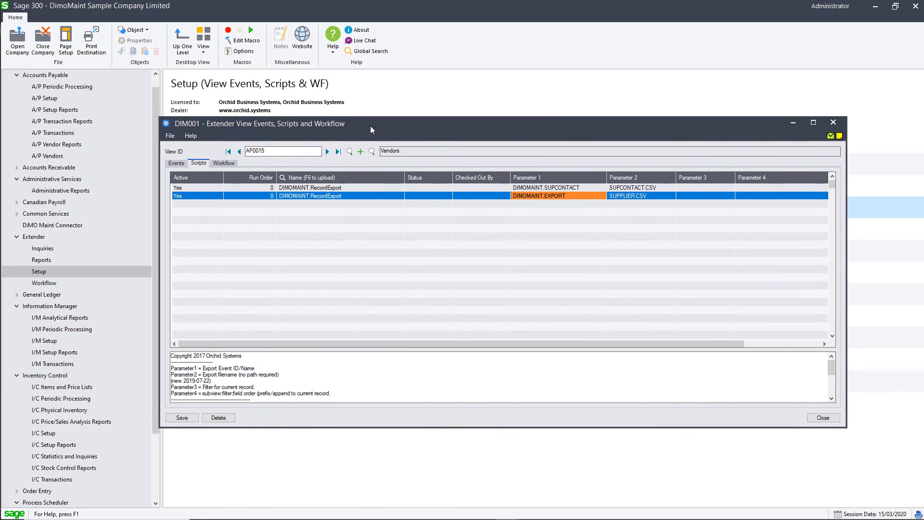
pyautogui.click(327, 152)
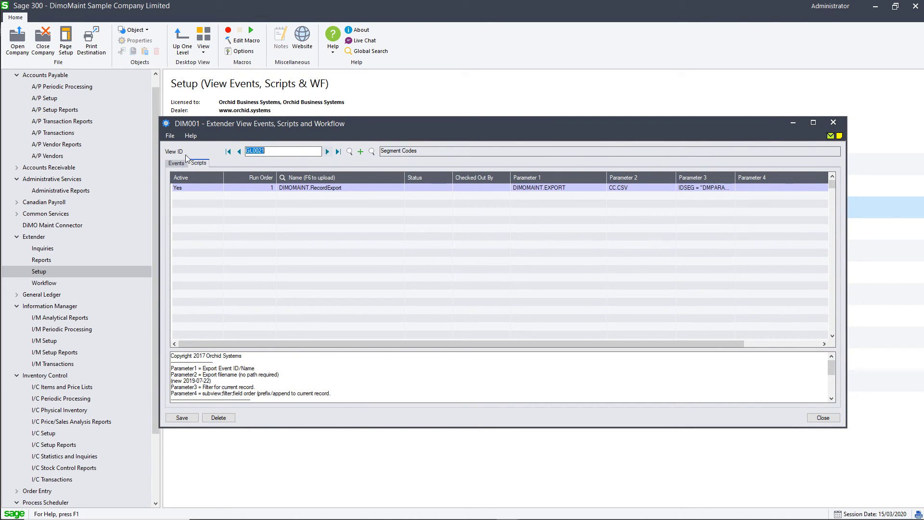
pyautogui.click(175, 163)
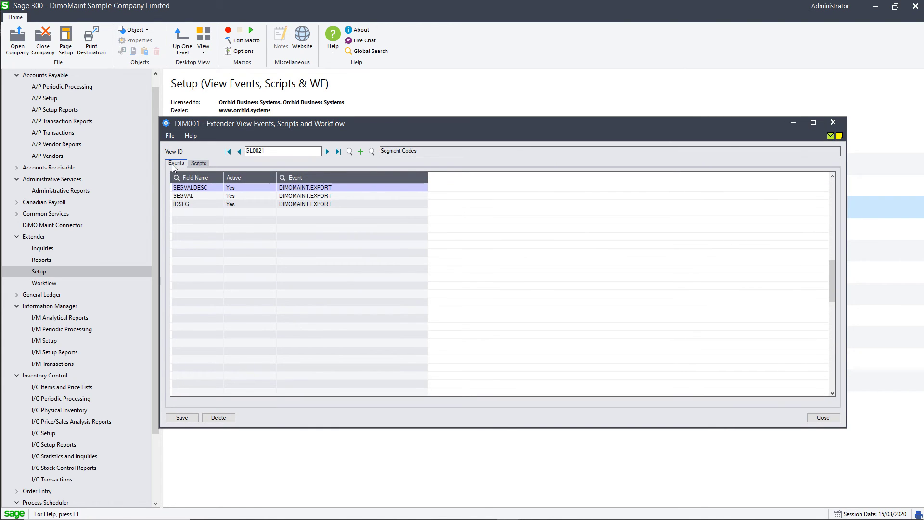
pyautogui.click(200, 164)
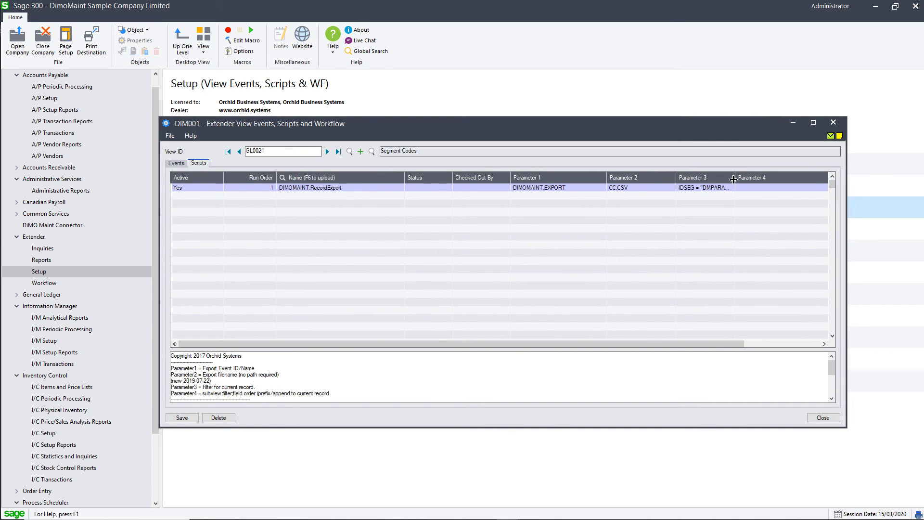
pyautogui.moveTo(733, 179); pyautogui.dragTo(788, 180)
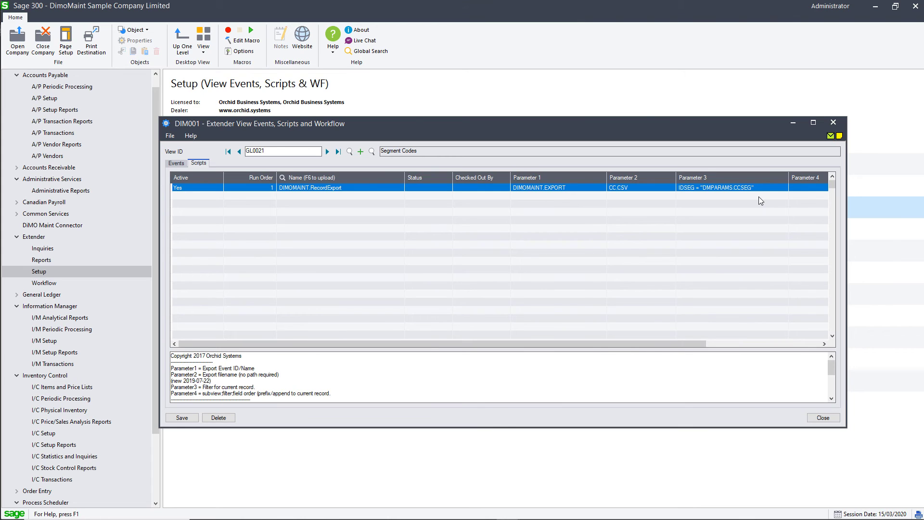
pyautogui.click(350, 152)
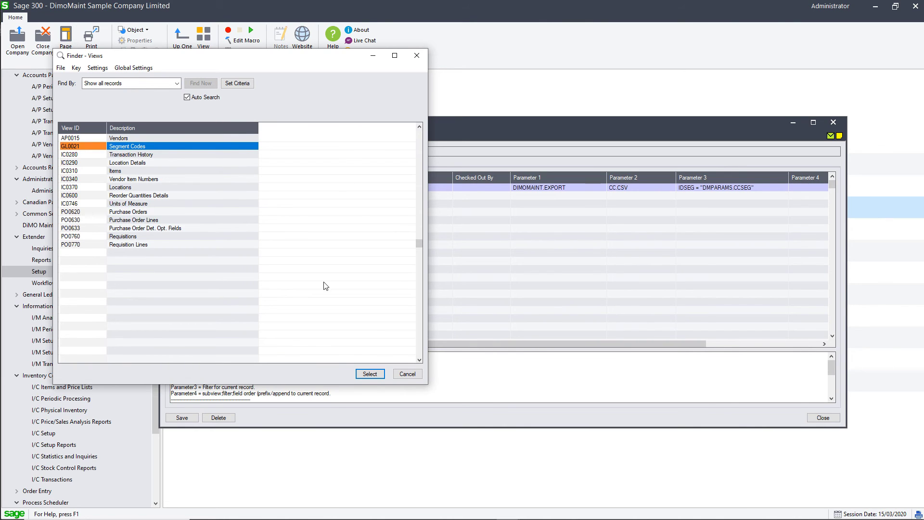
pyautogui.click(370, 374)
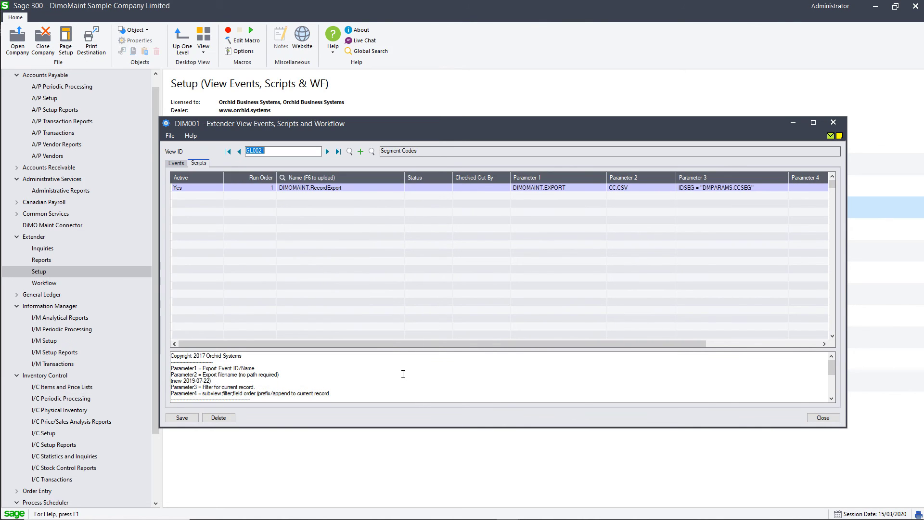